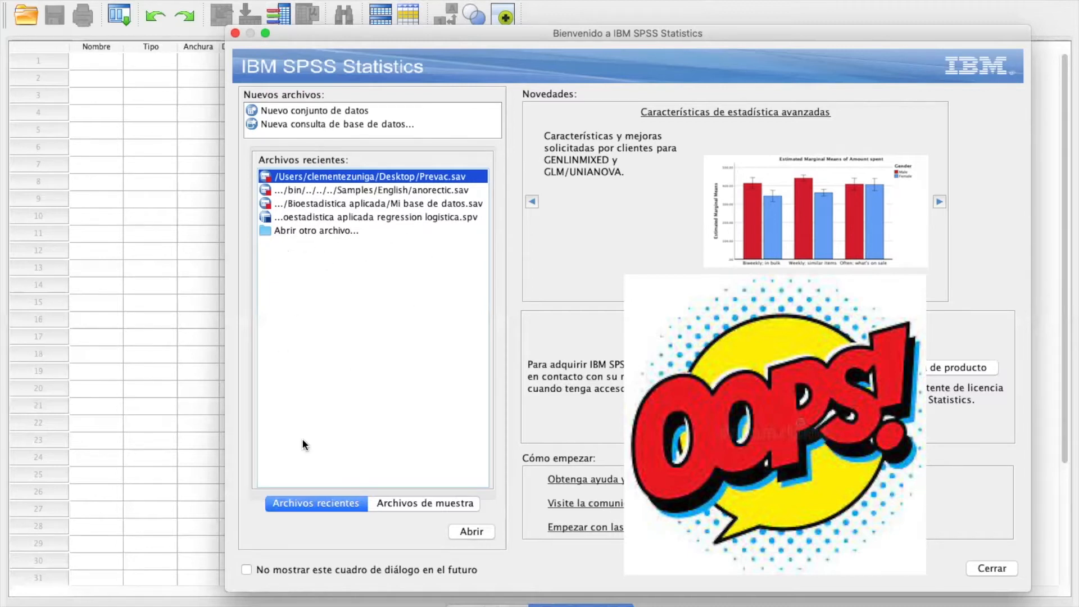
# Step: Browse the list of sample files in the welcome dialog and close it without opening any file
pyautogui.click(412, 504)
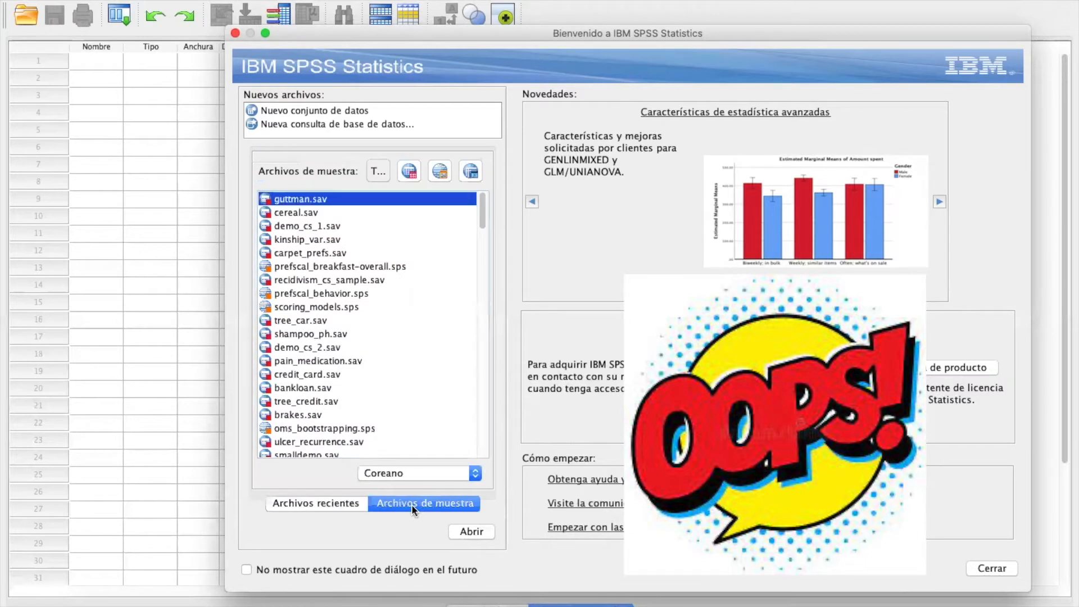
pyautogui.scroll(-15, 349, 400)
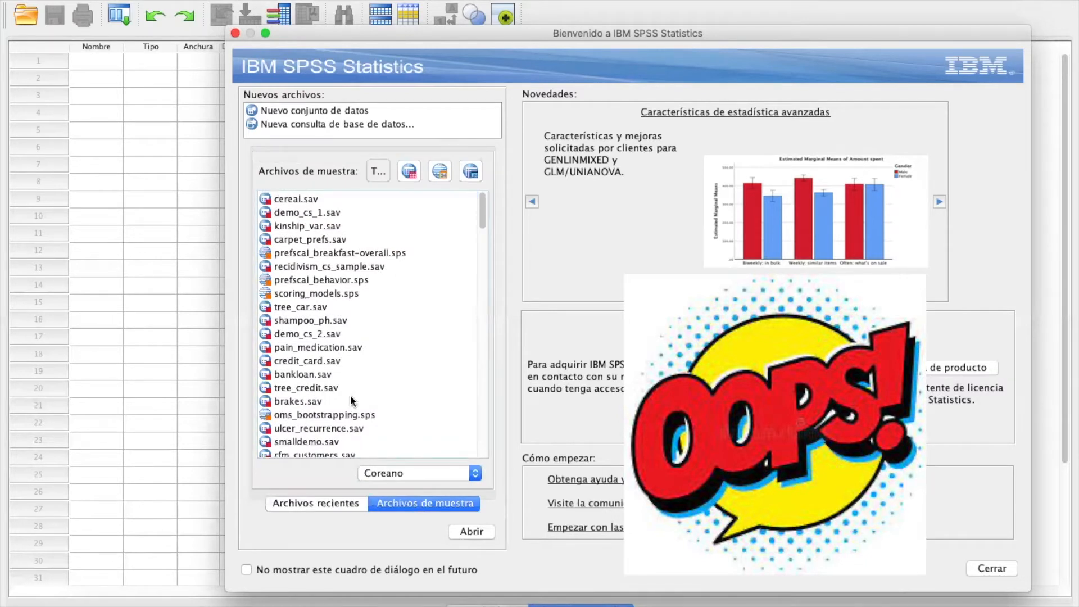
pyautogui.scroll(-20, 352, 400)
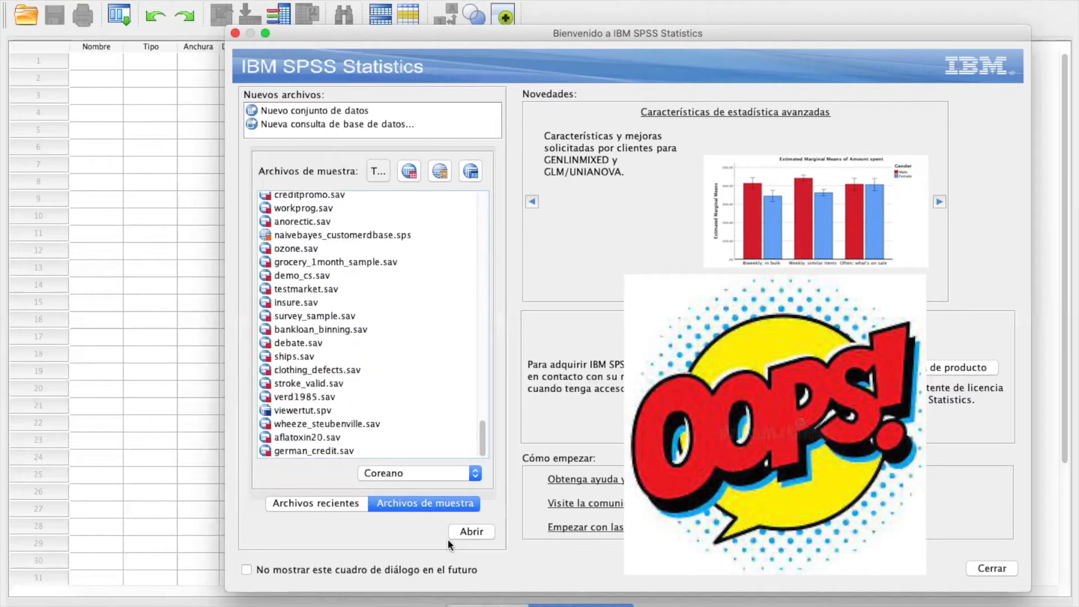
pyautogui.click(998, 568)
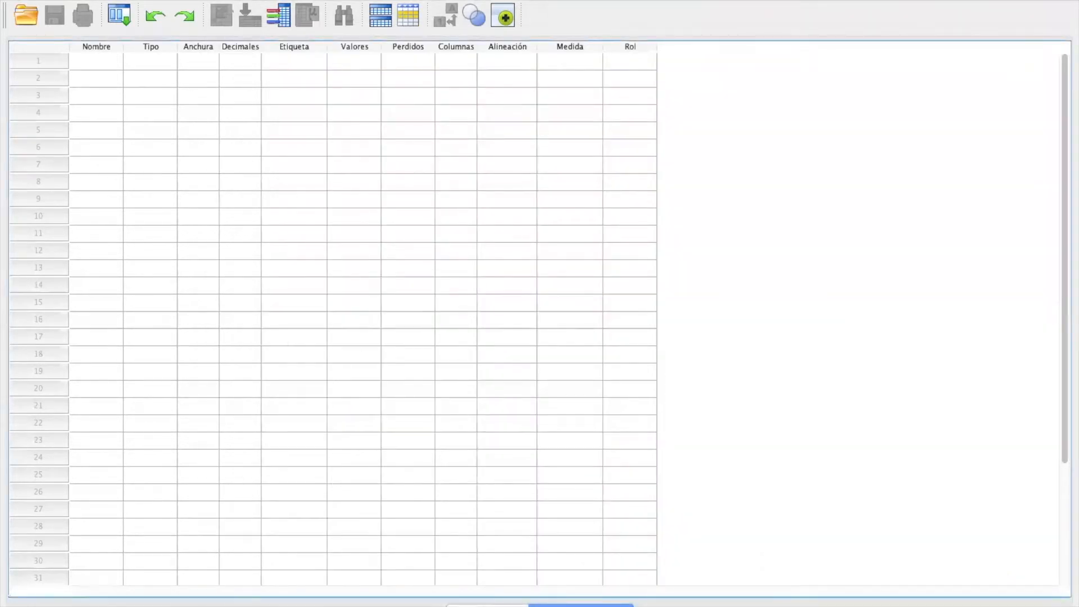
# Step: Glance at the empty data view, return to the variable view and name the first variable Registro
pyautogui.click(488, 605)
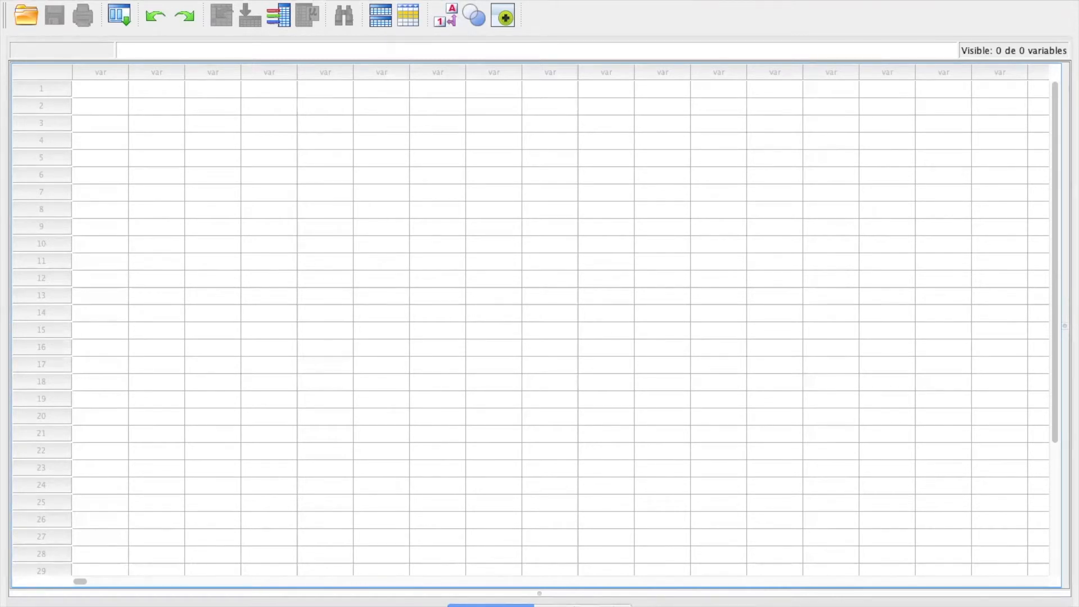
pyautogui.click(582, 606)
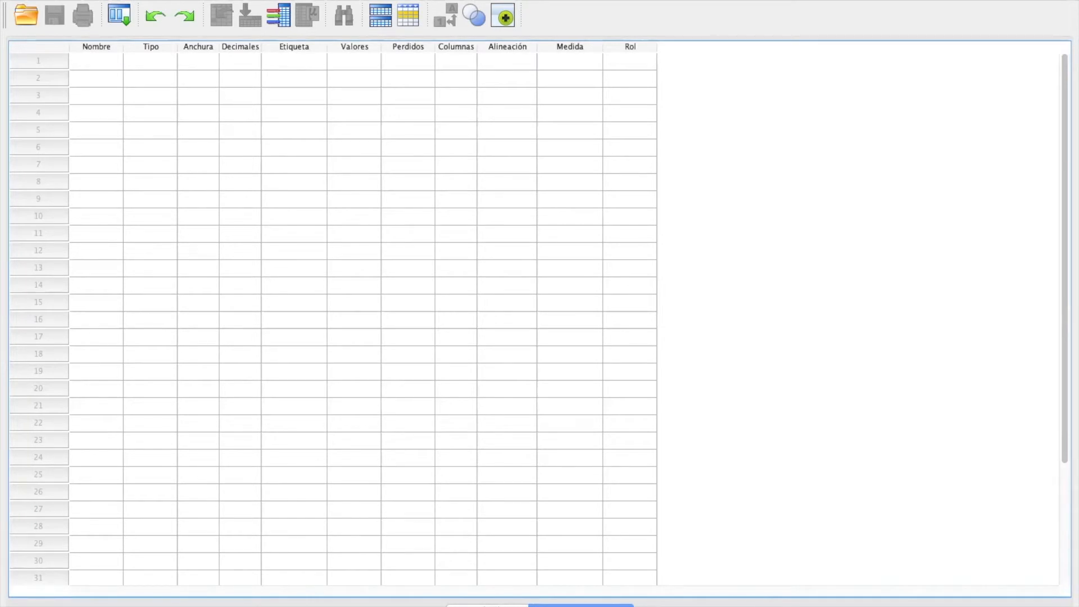
pyautogui.click(99, 64)
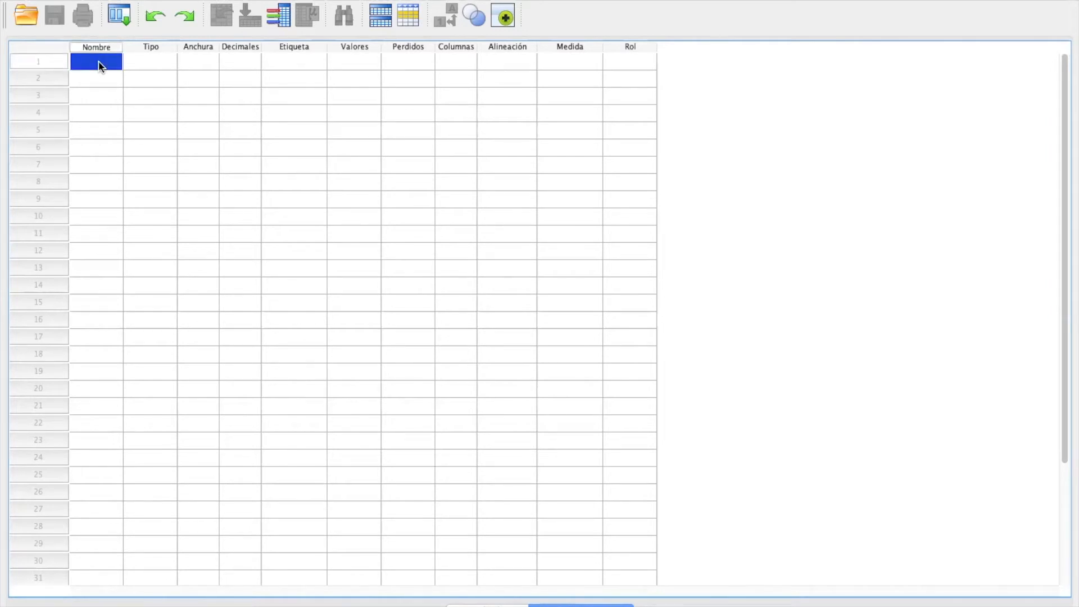
pyautogui.write('Registro')
pyautogui.click(291, 63)
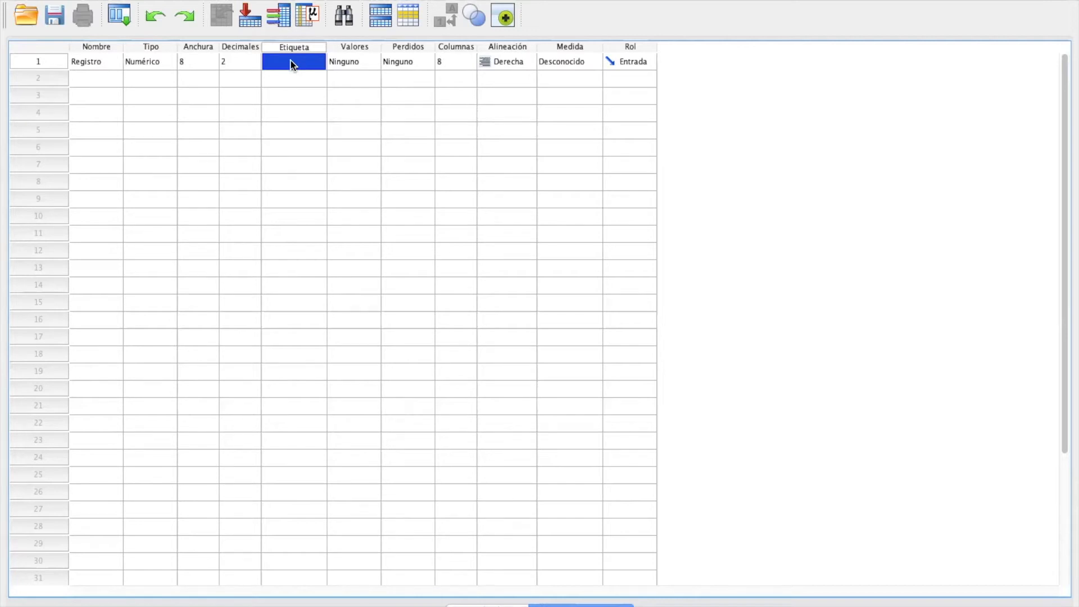
# Step: Change the type of the Registro variable to Numérico restringido with a width of 6
pyautogui.click(161, 63)
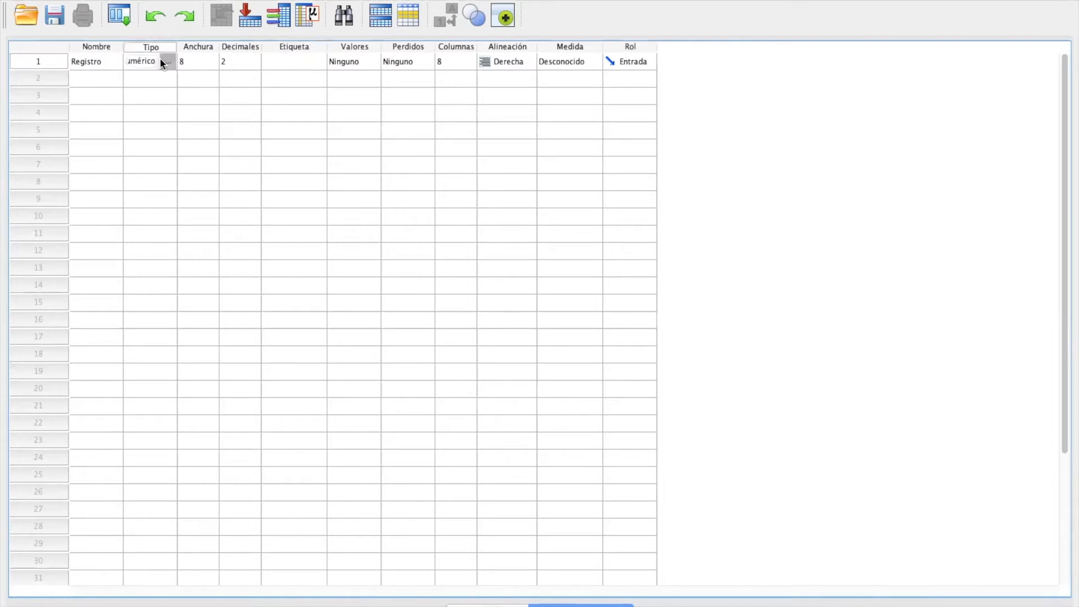
pyautogui.click(163, 62)
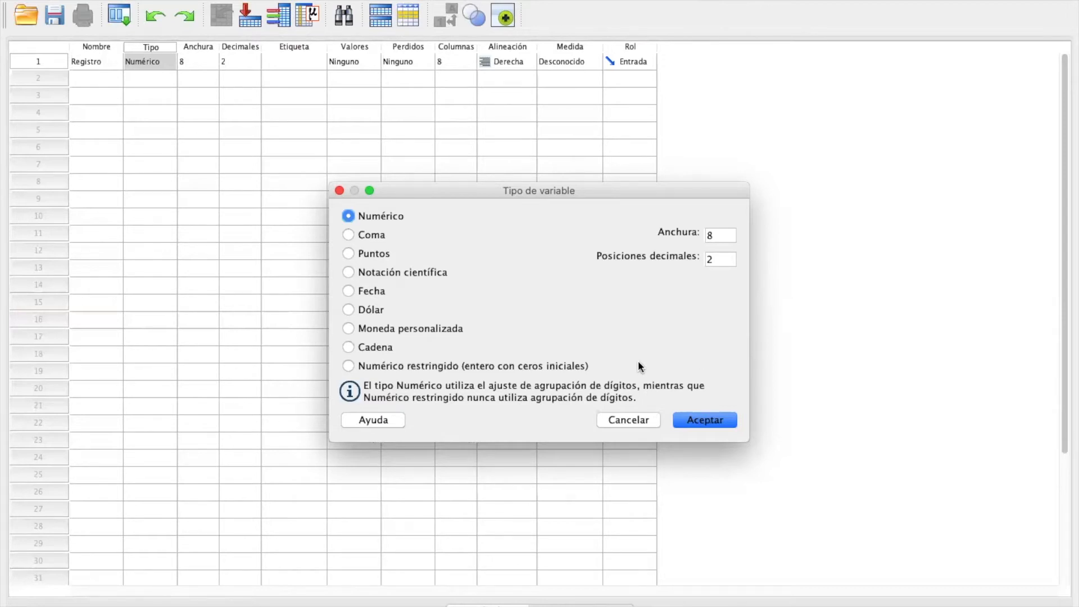
pyautogui.click(349, 366)
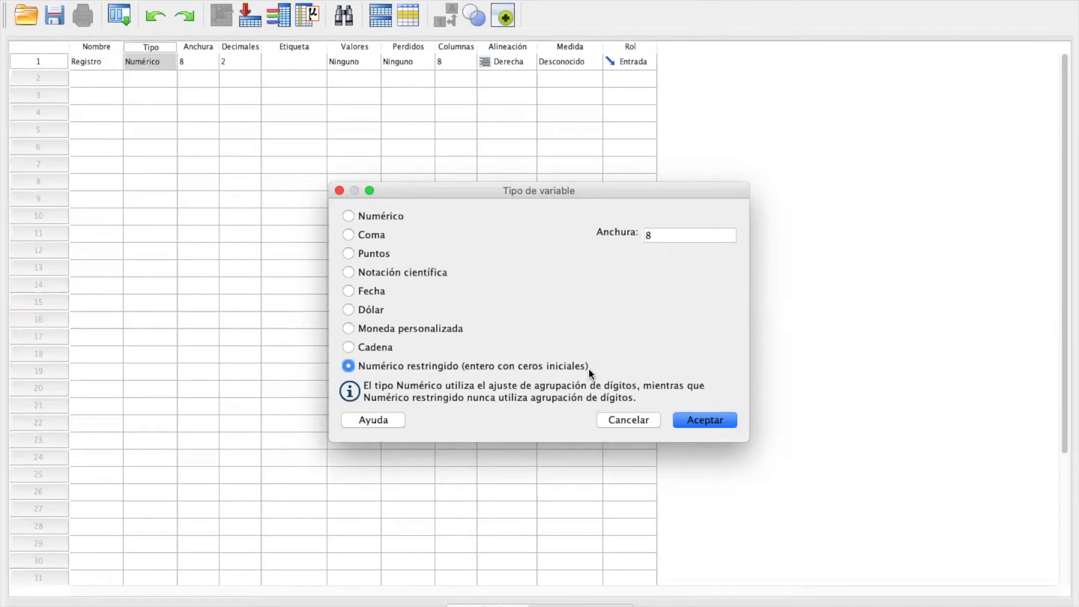
pyautogui.click(656, 236)
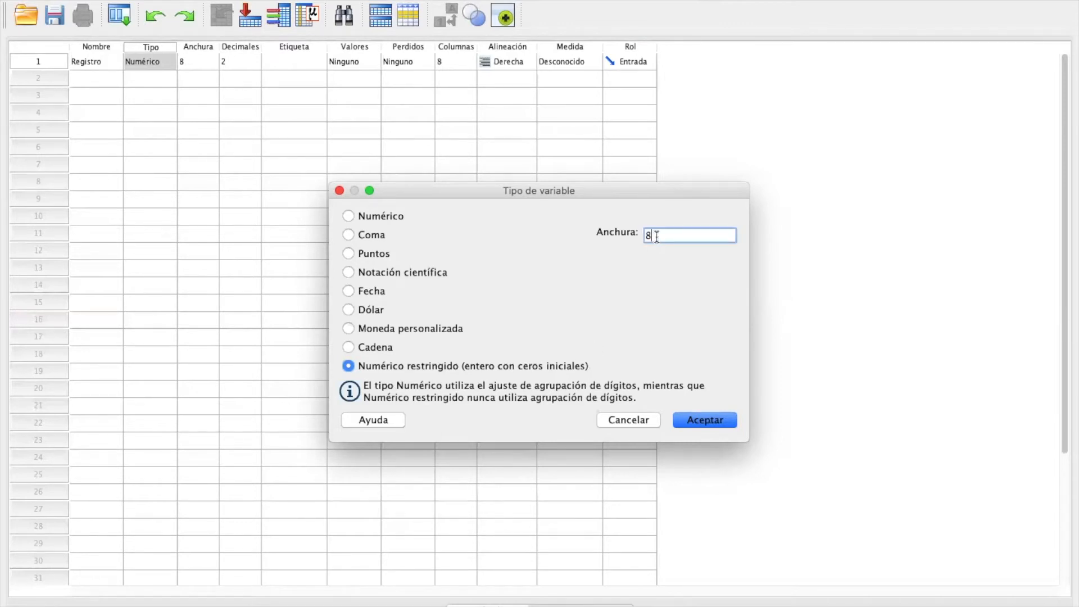
pyautogui.press('BackSpace')
pyautogui.write('6')
pyautogui.click(711, 420)
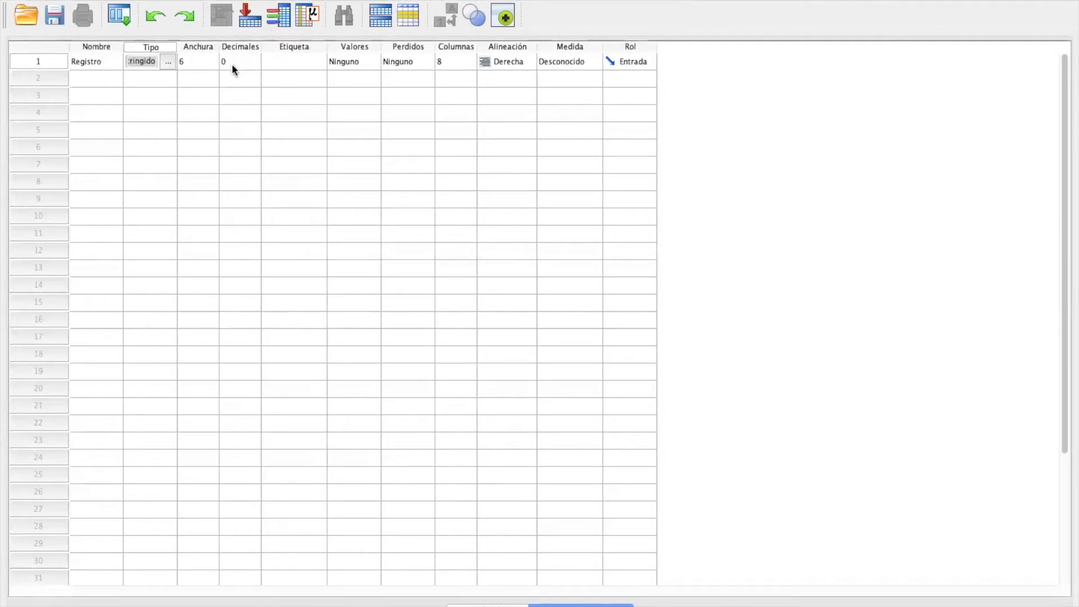
# Step: Give Registro a descriptive label beginning "Registro del pa" and set its measurement level to Escala
pyautogui.click(288, 62)
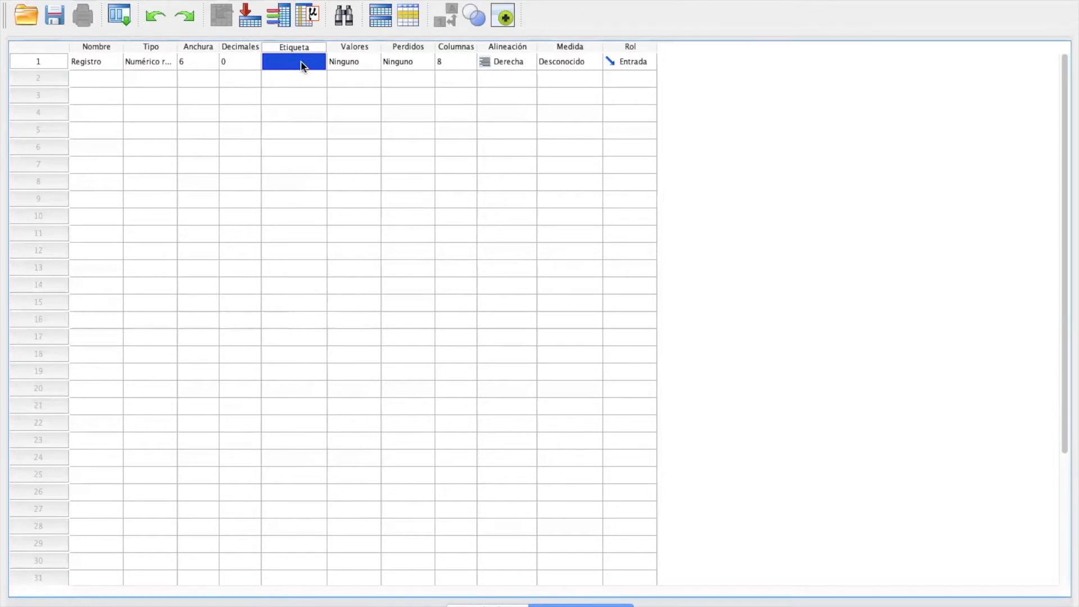
pyautogui.write('R')
pyautogui.click(550, 62)
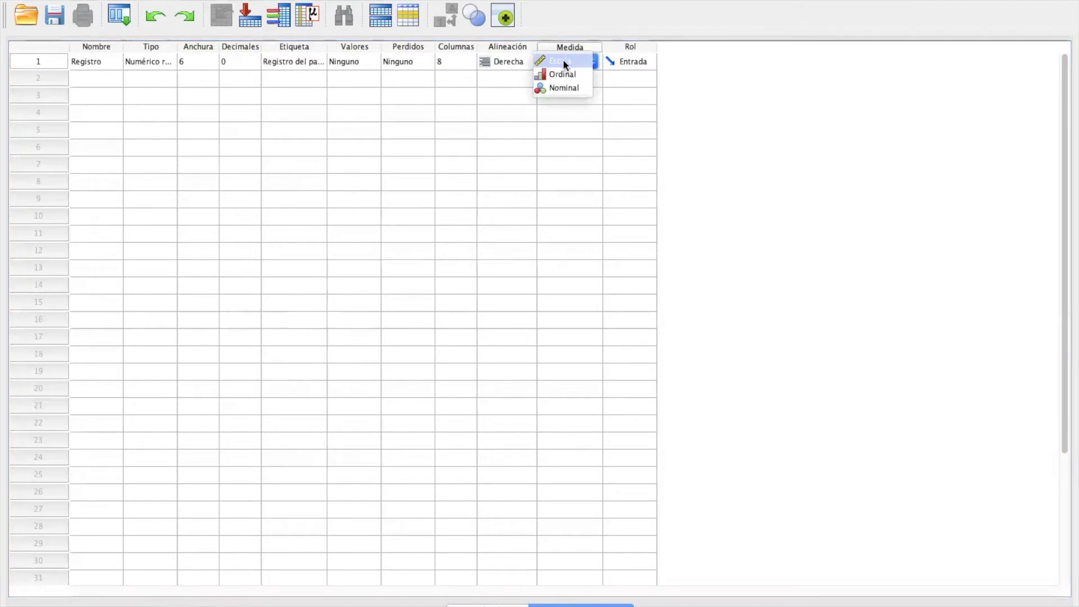
pyautogui.click(564, 62)
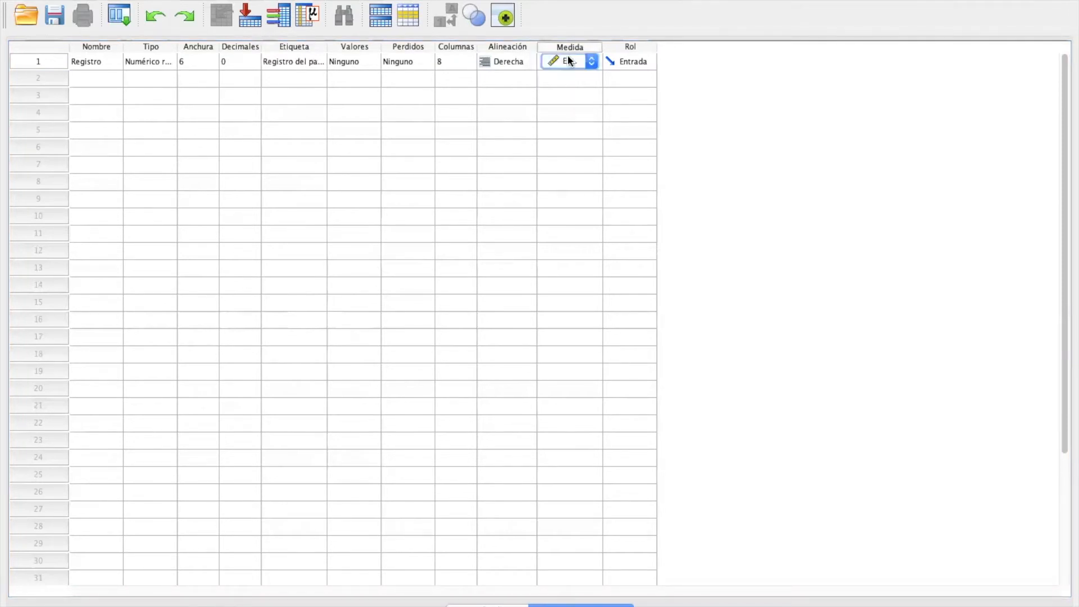
pyautogui.click(592, 65)
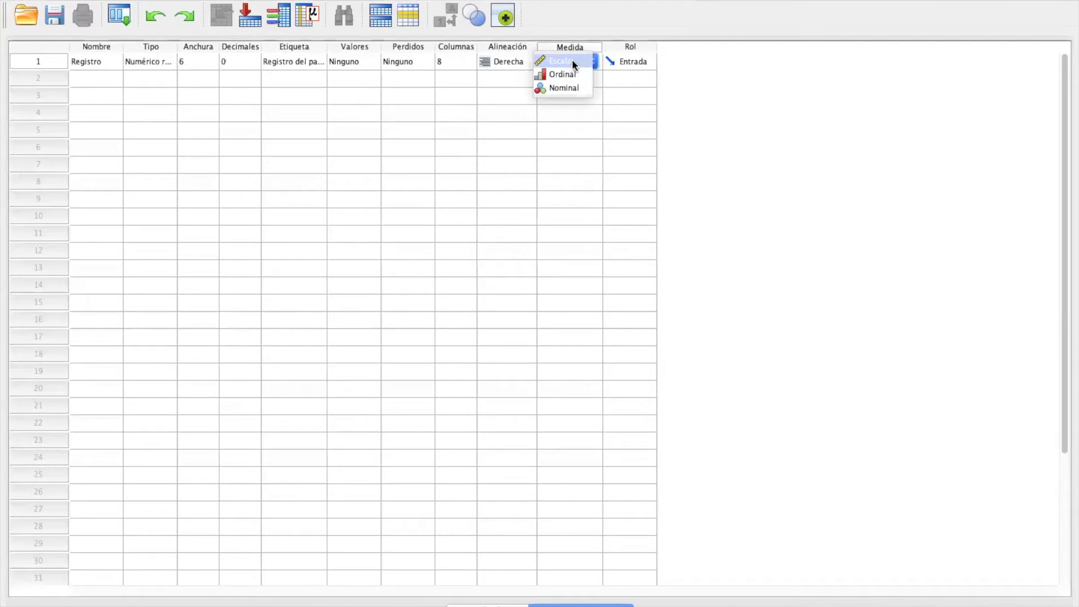
pyautogui.click(573, 61)
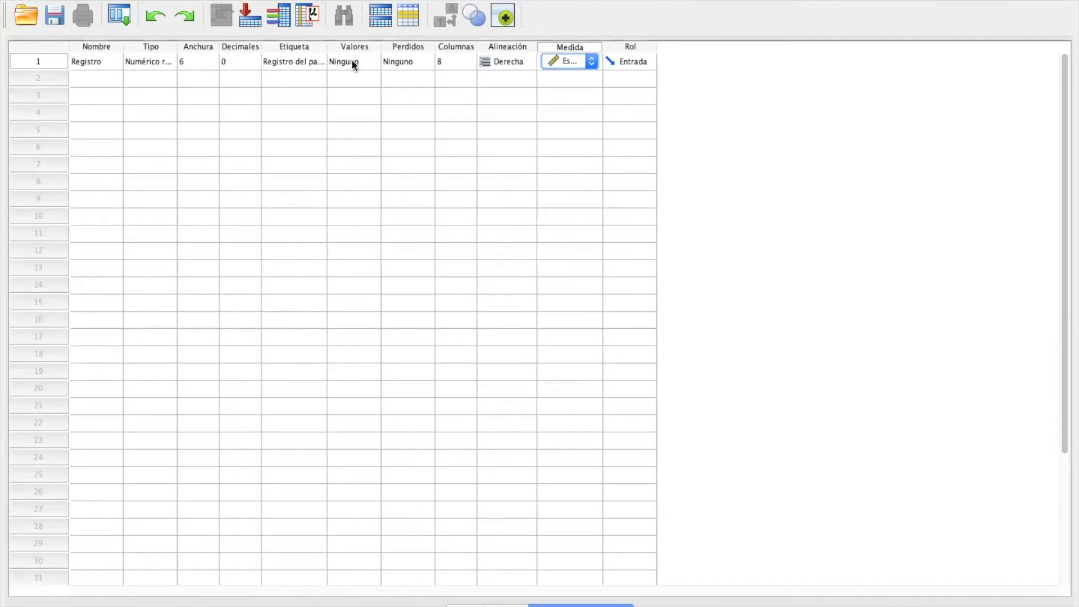
# Step: Review the missing-values settings of Registro, keeping no missing values, and look at its role options
pyautogui.click(413, 60)
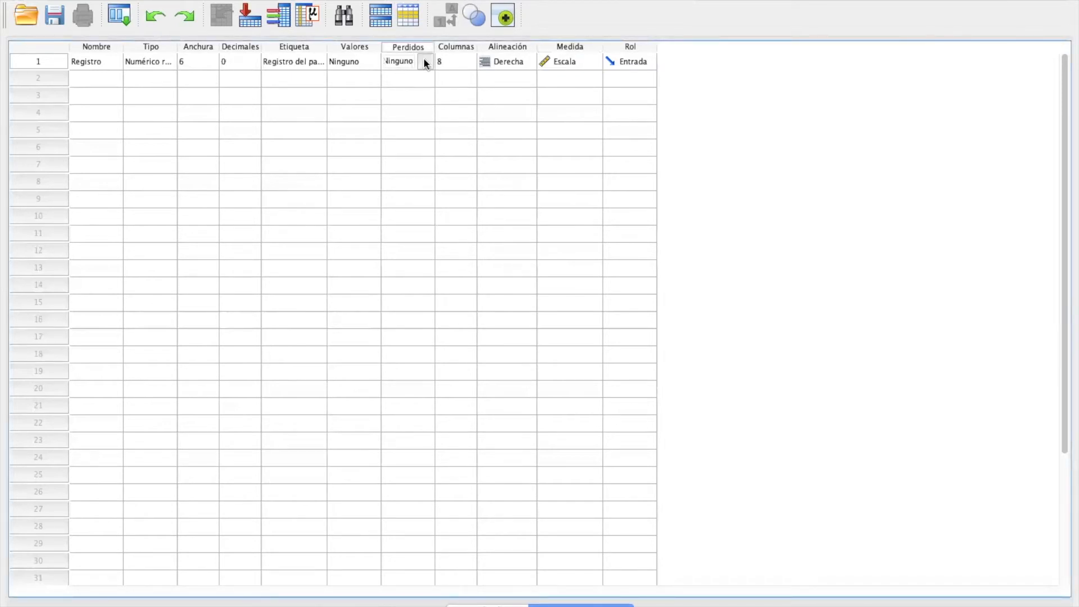
pyautogui.click(424, 62)
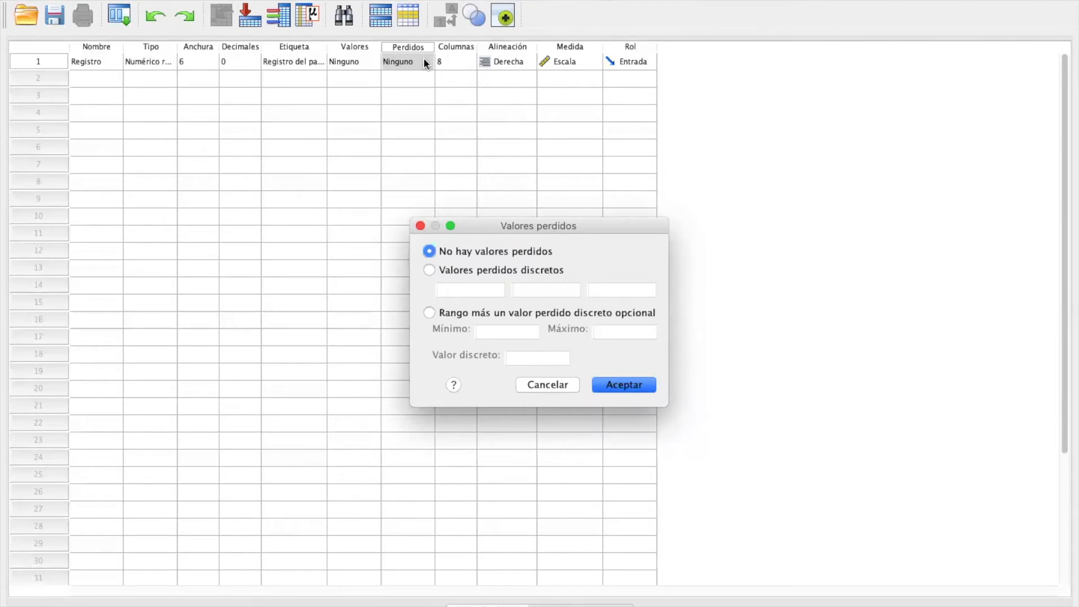
pyautogui.click(625, 388)
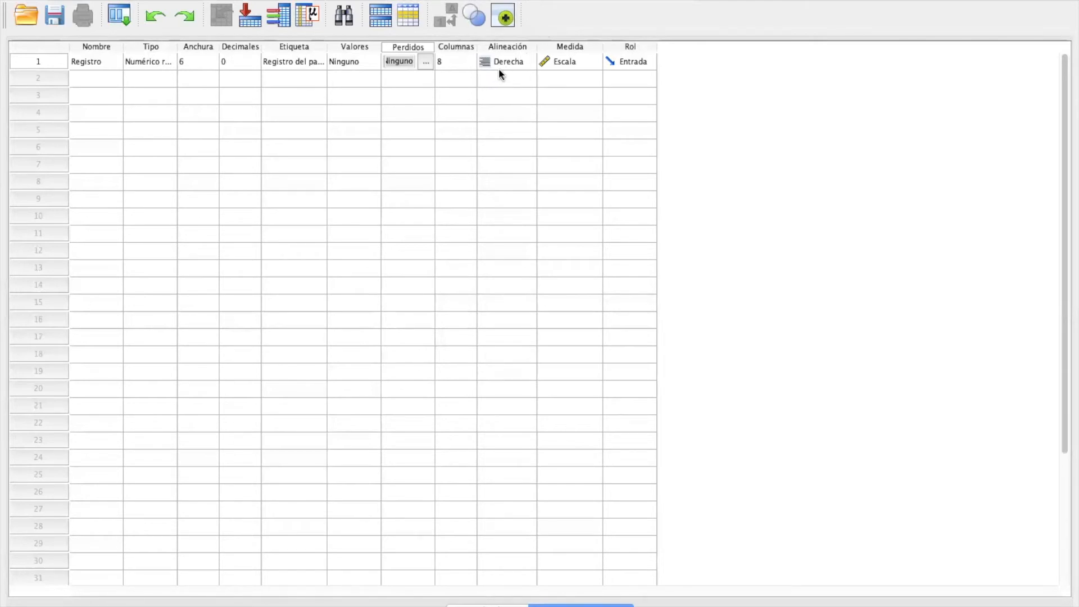
pyautogui.click(633, 61)
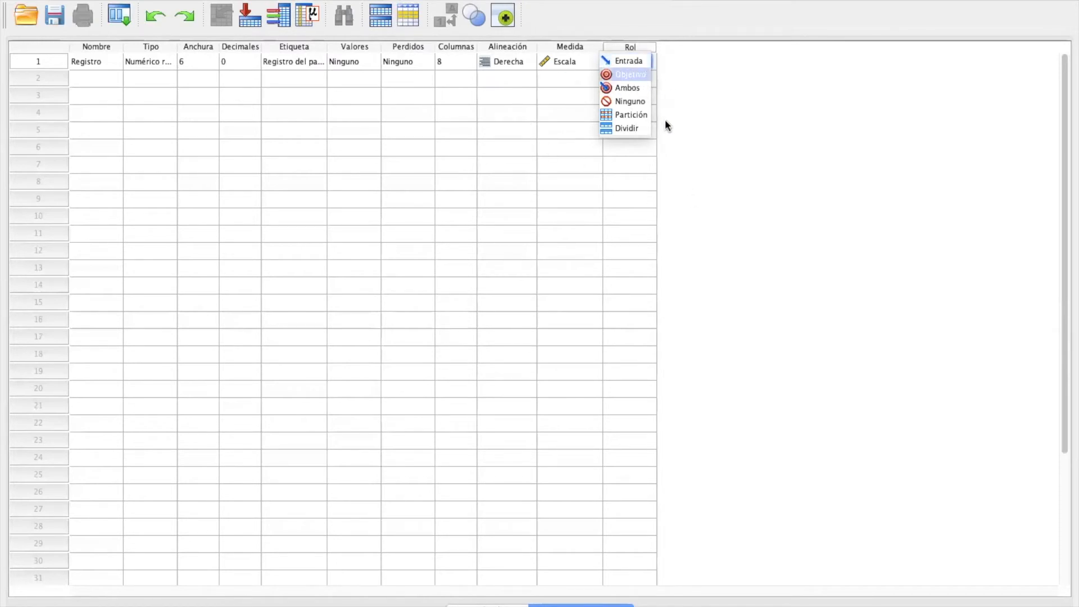
# Step: Add a second variable named Genero with the label "Genero del paciente"
pyautogui.click(97, 81)
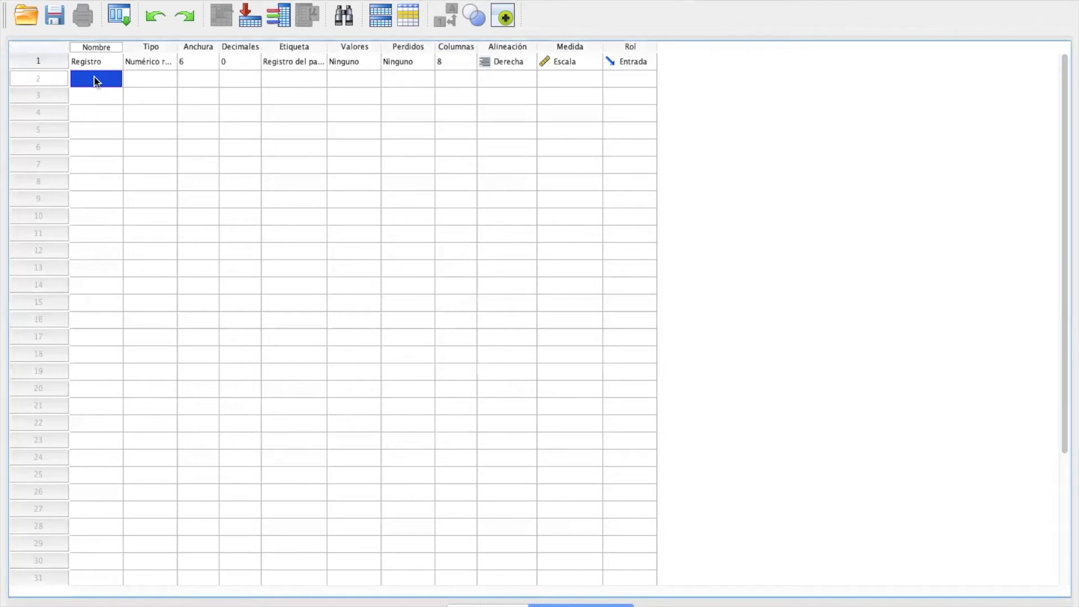
pyautogui.write('Genero')
pyautogui.click(285, 75)
pyautogui.write('Genero del paciente')
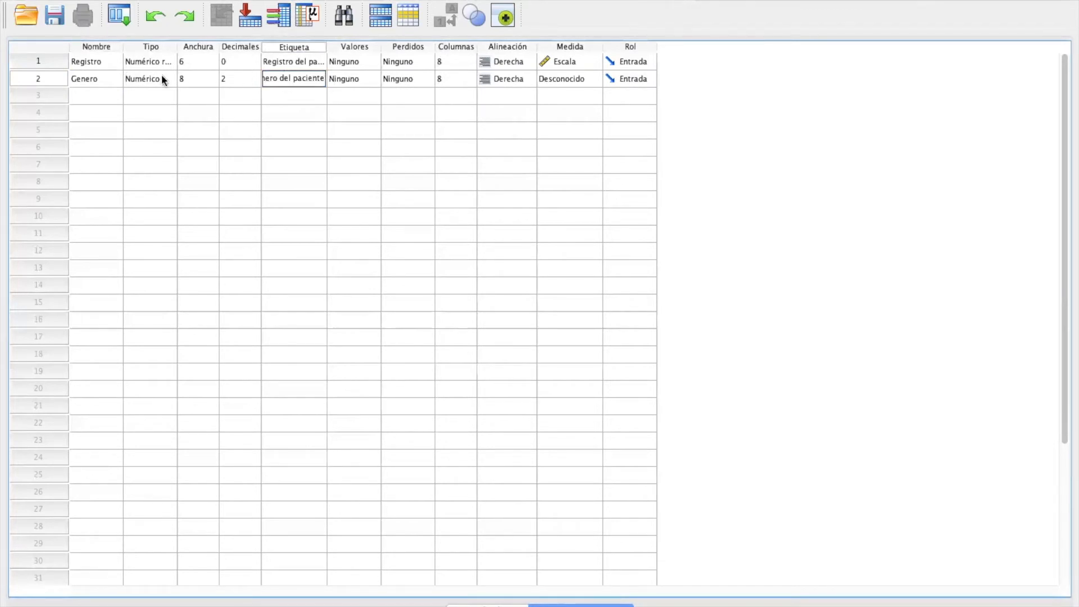
# Step: Set the numeric Genero variable to width 1 with 0 decimals and its measurement level to Nominal
pyautogui.click(162, 79)
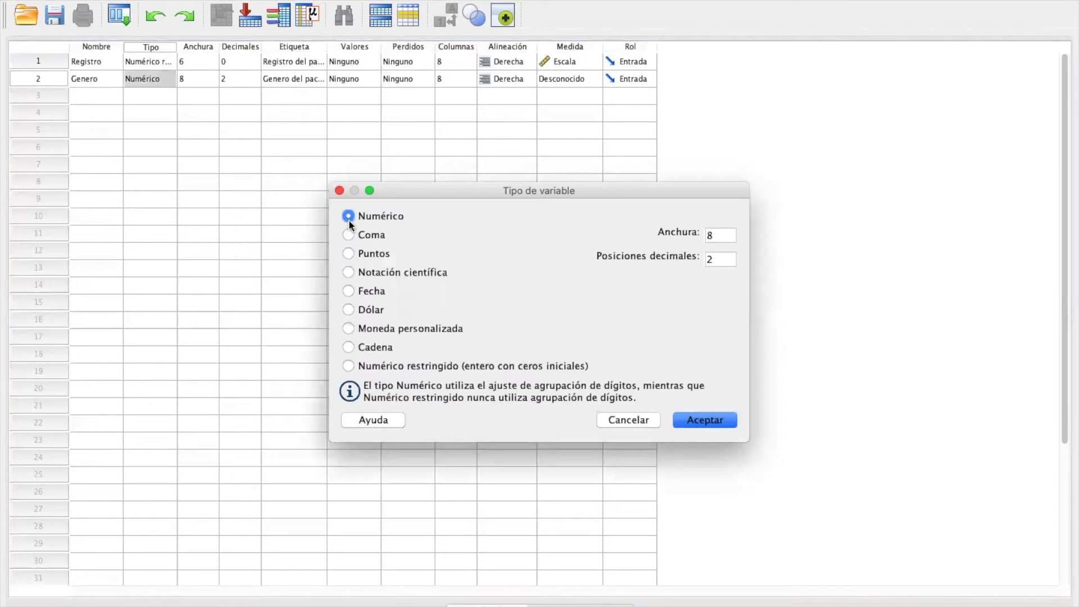
pyautogui.click(715, 236)
pyautogui.write('1')
pyautogui.press('Tab')
pyautogui.write('0')
pyautogui.click(697, 421)
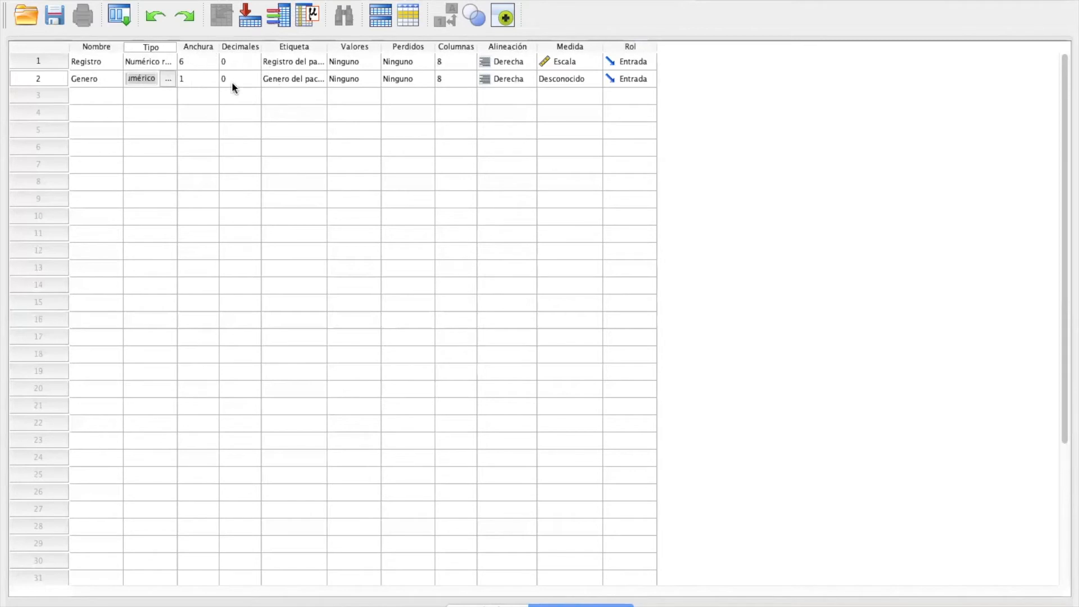
pyautogui.click(553, 79)
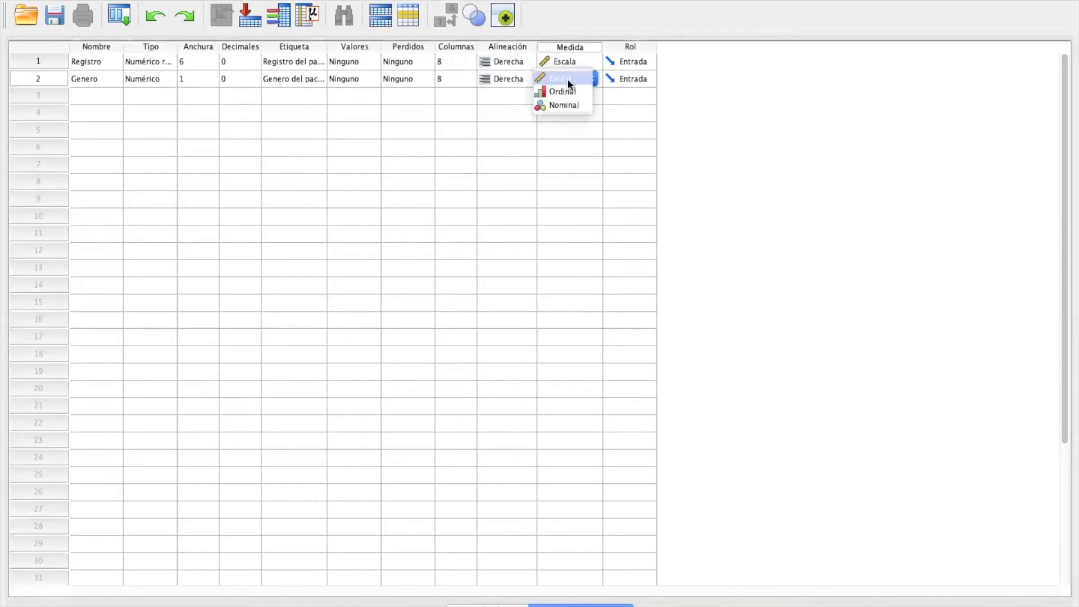
pyautogui.click(573, 106)
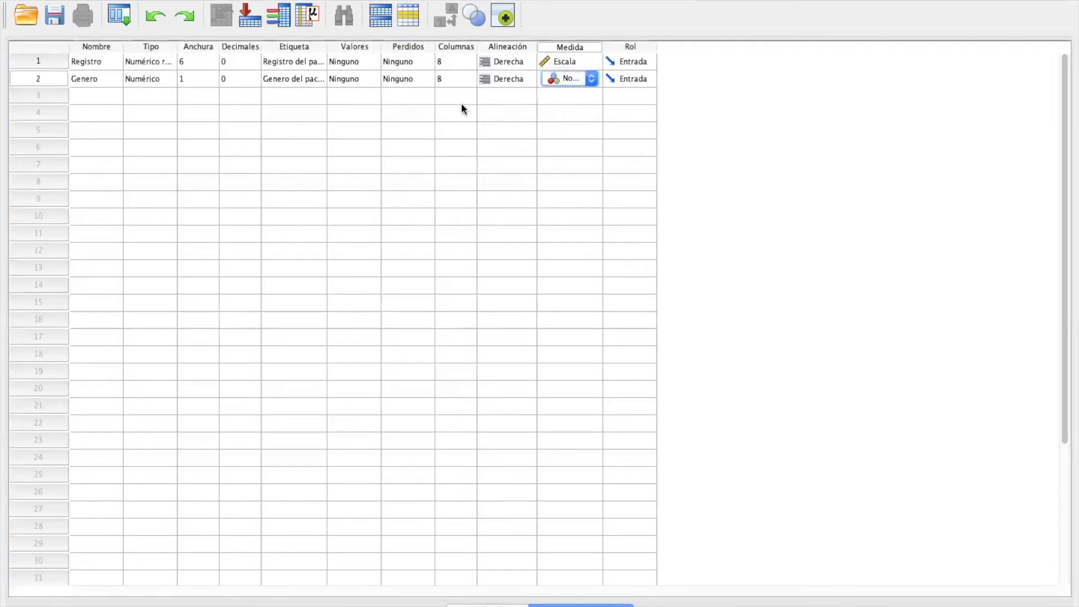
# Step: Add a value label for Genero that codes 1 as Masculino
pyautogui.click(360, 78)
pyautogui.click(372, 80)
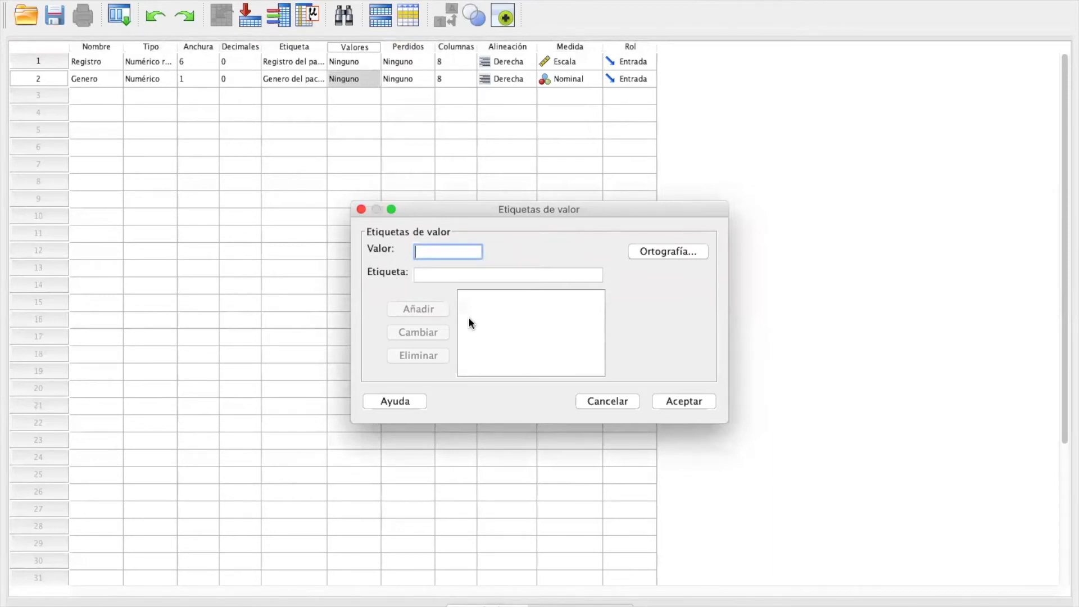
pyautogui.click(454, 274)
pyautogui.write('Masculino')
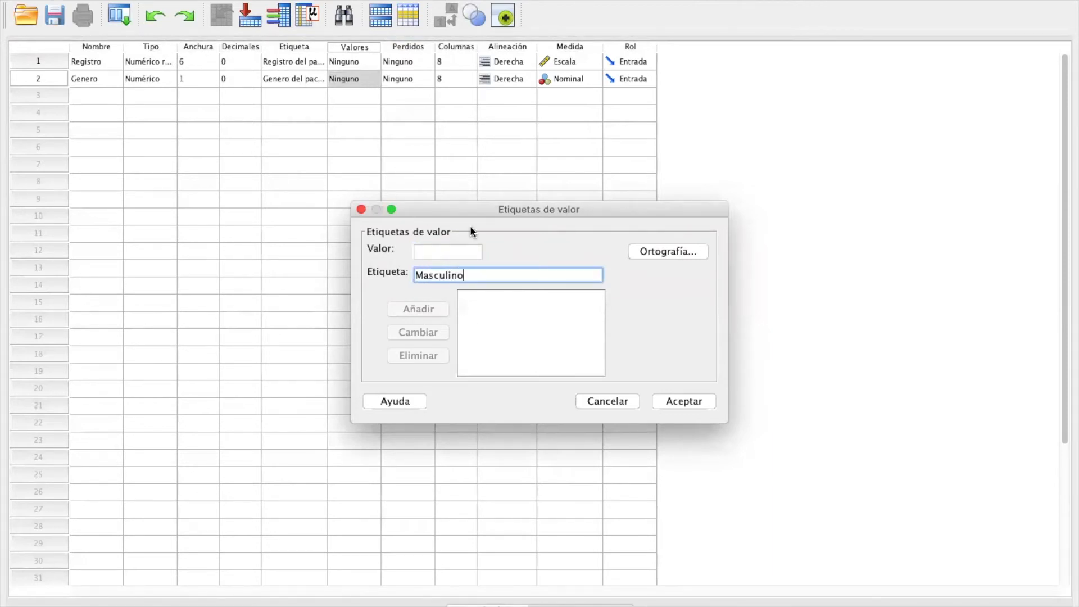
pyautogui.click(440, 249)
pyautogui.write('1')
pyautogui.click(423, 306)
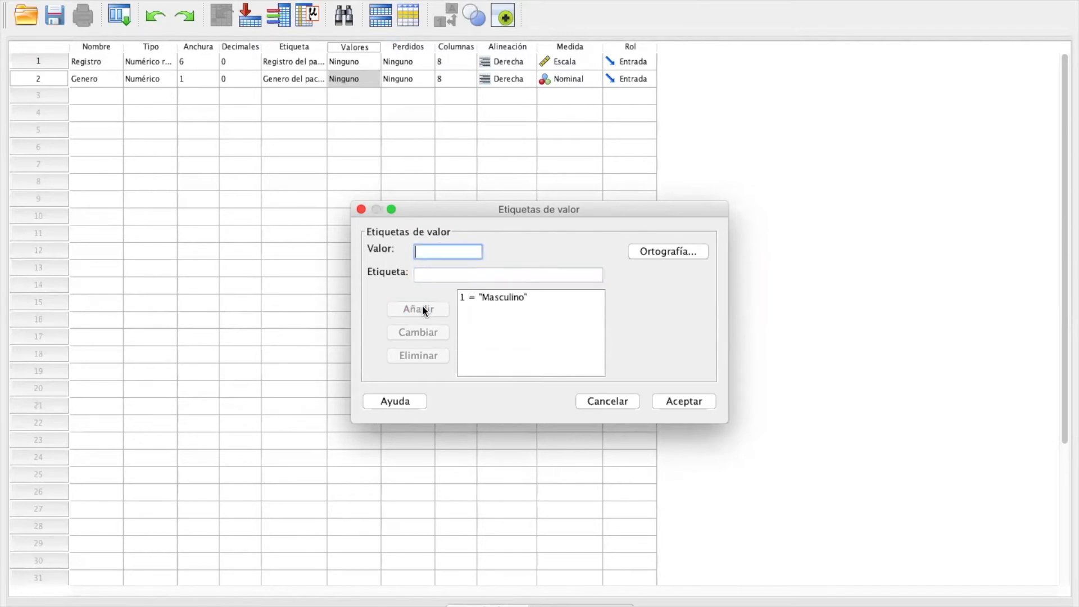
# Step: Add a second value label coding 2 as Femenino and apply the value labels to Genero
pyautogui.write('2')
pyautogui.click(430, 276)
pyautogui.write('Fe')
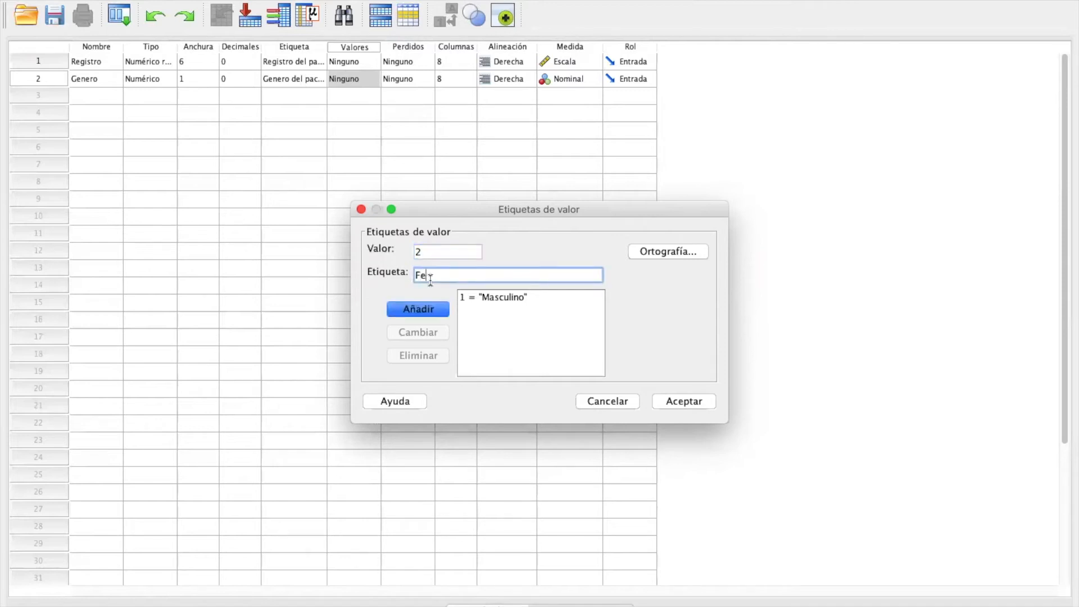
pyautogui.write('menino')
pyautogui.click(427, 310)
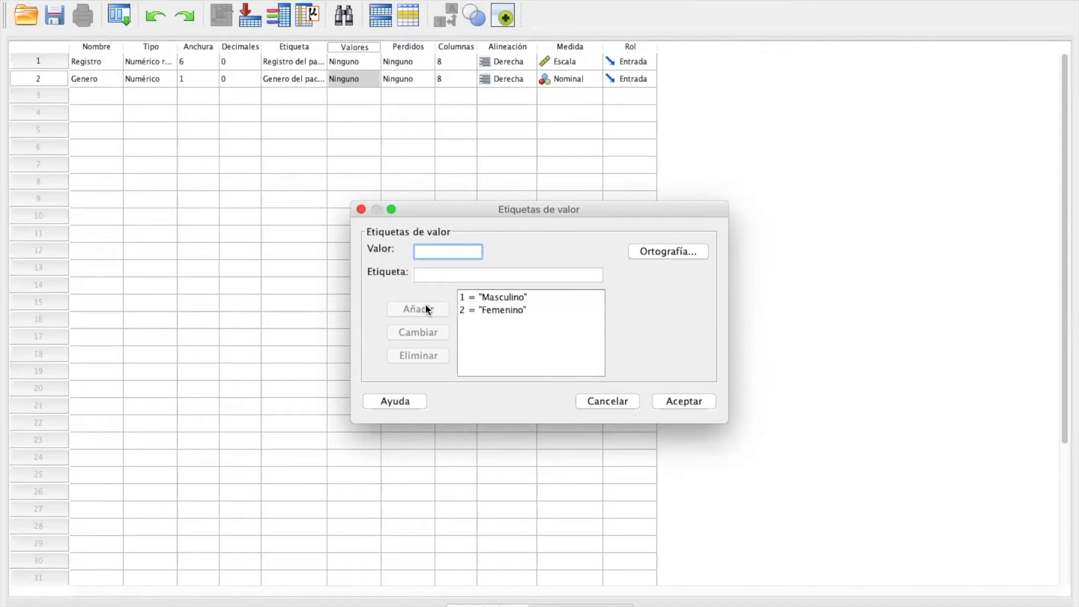
pyautogui.click(677, 402)
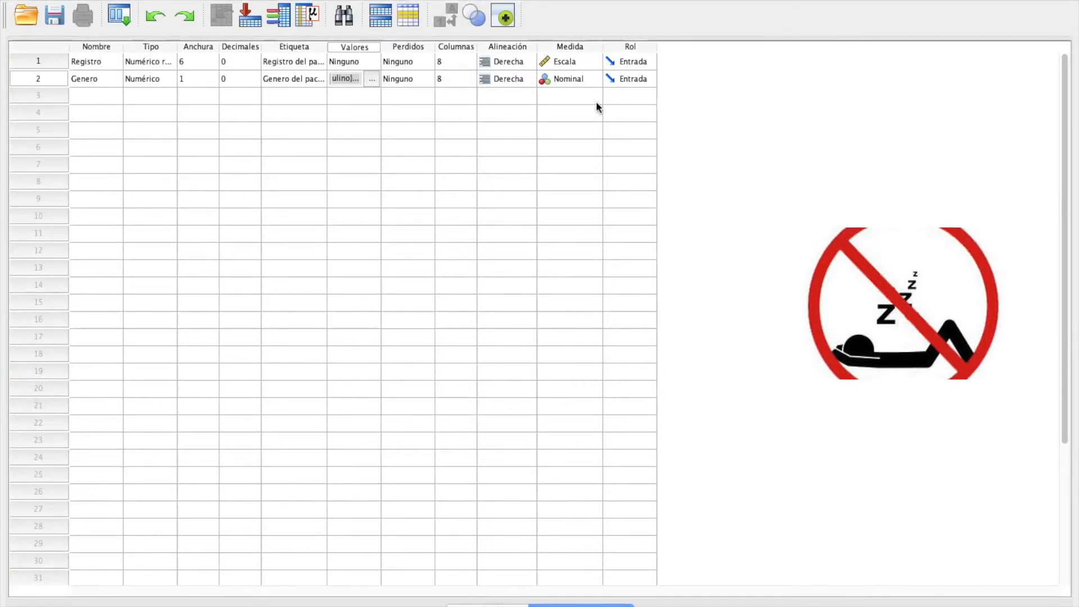
# Step: Add a third variable named Edad with the label "Edad en ños del paciente"
pyautogui.click(98, 96)
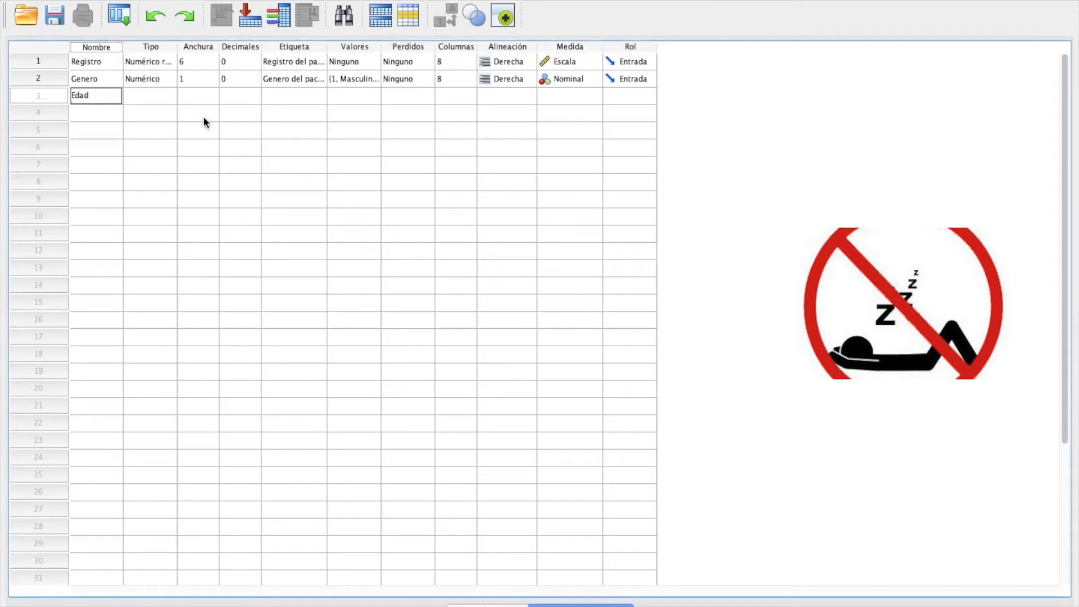
pyautogui.click(293, 95)
pyautogui.write('Edad')
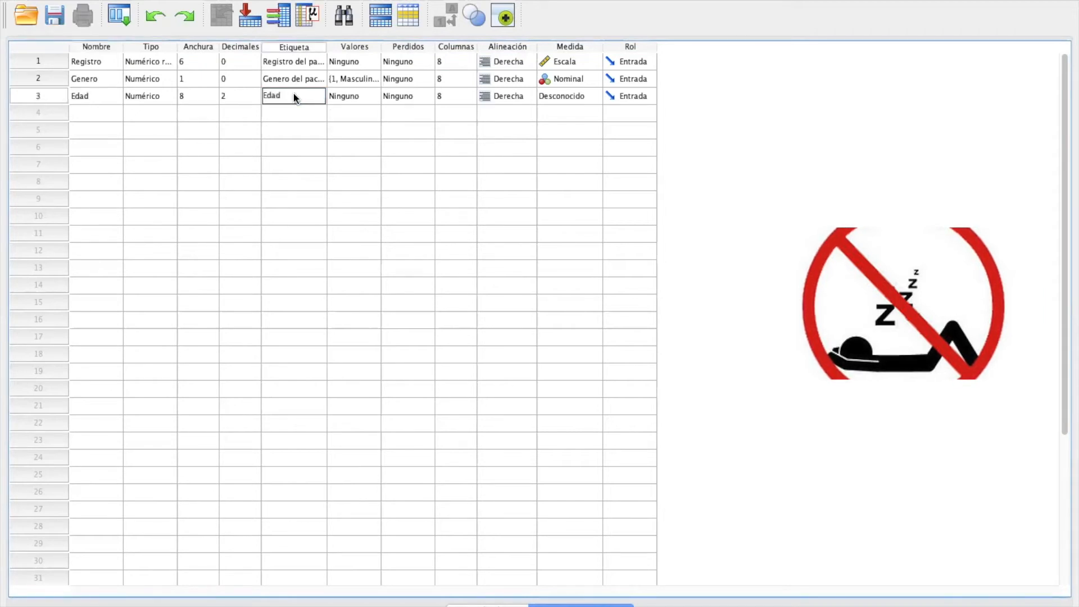
pyautogui.write(' en años del paciente')
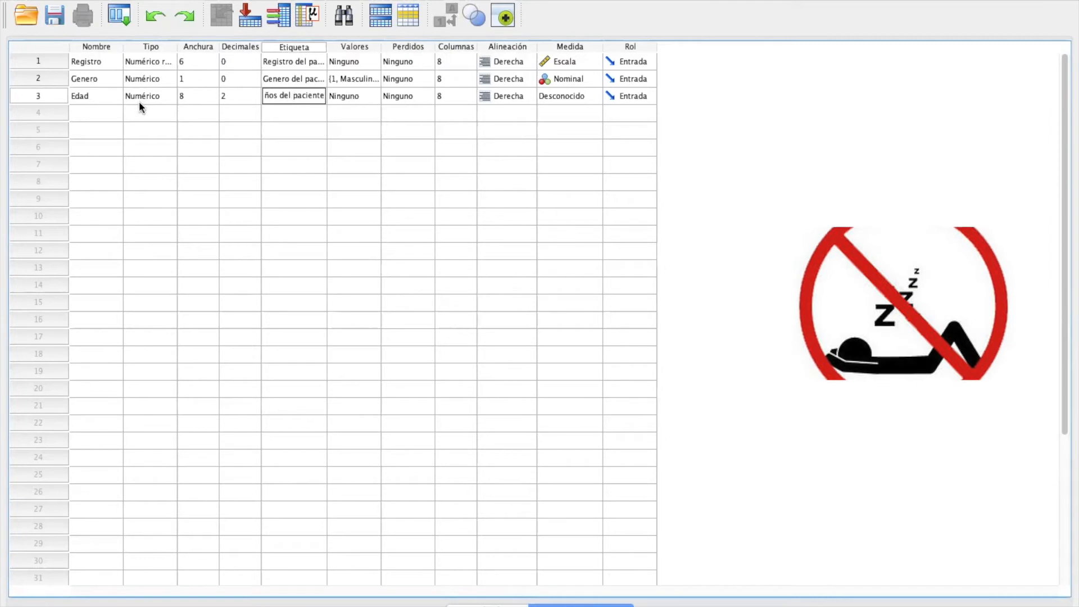
# Step: Set the numeric Edad variable to width 3 with 0 decimals and its measurement level to Escala
pyautogui.click(157, 96)
pyautogui.click(164, 96)
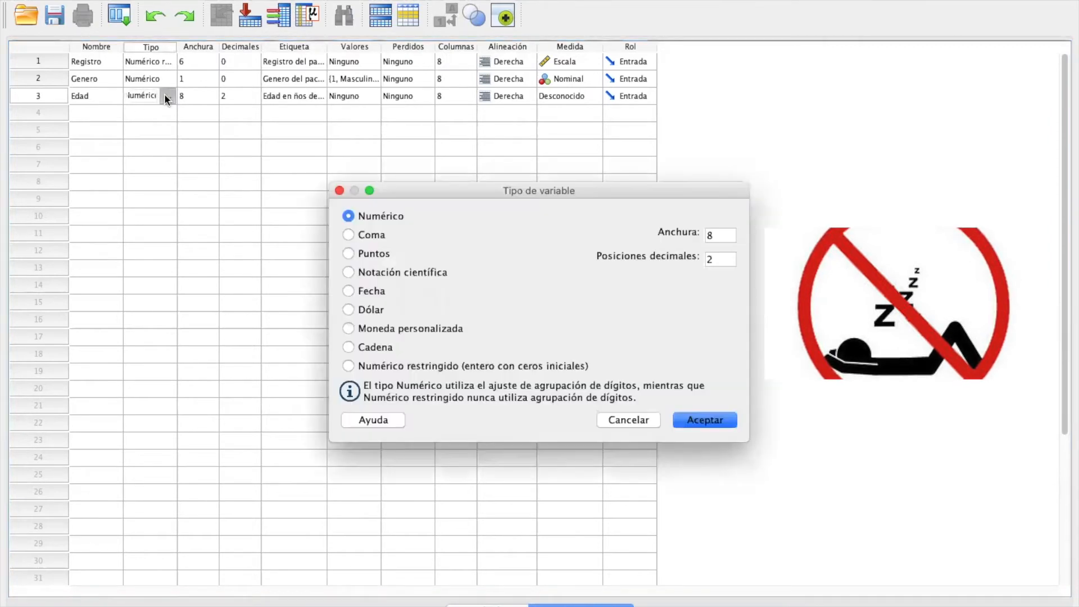
pyautogui.doubleClick(720, 235)
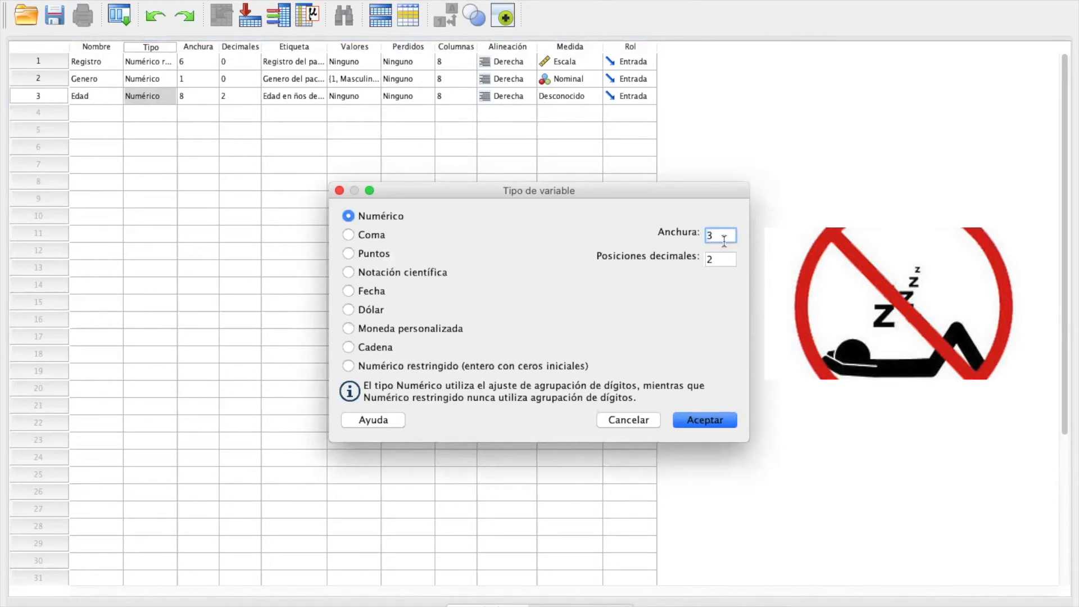
pyautogui.click(720, 260)
pyautogui.moveTo(720, 260); pyautogui.dragTo(706, 259)
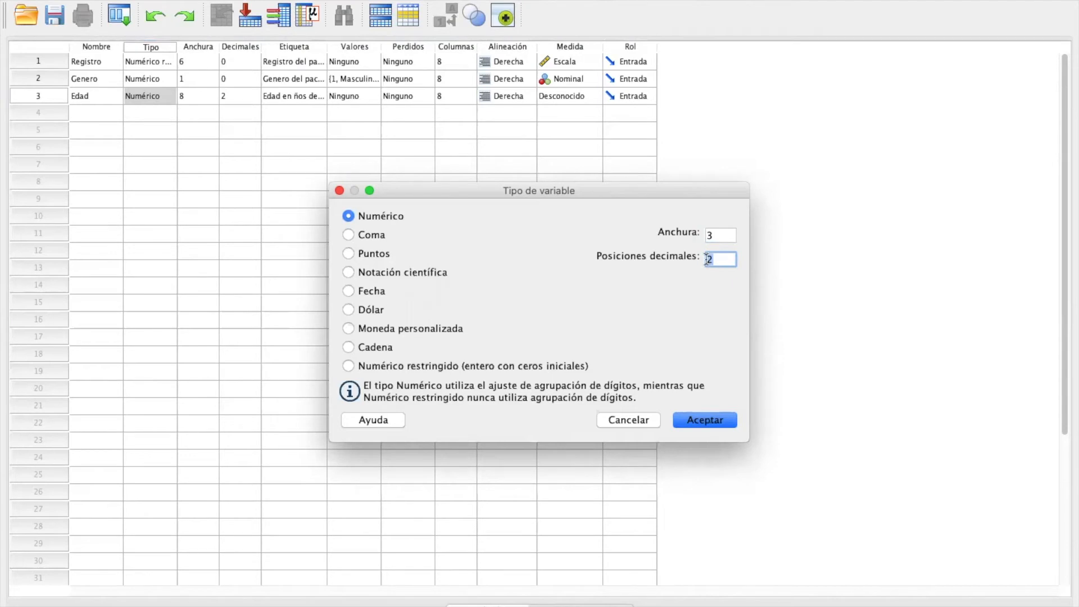
pyautogui.write('0')
pyautogui.click(710, 421)
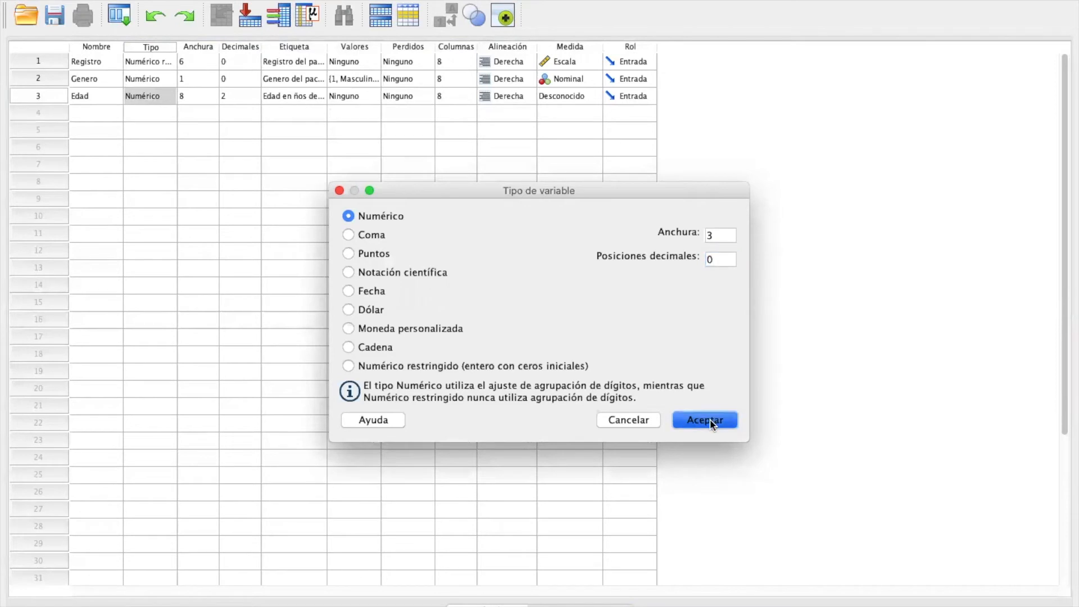
pyautogui.click(561, 97)
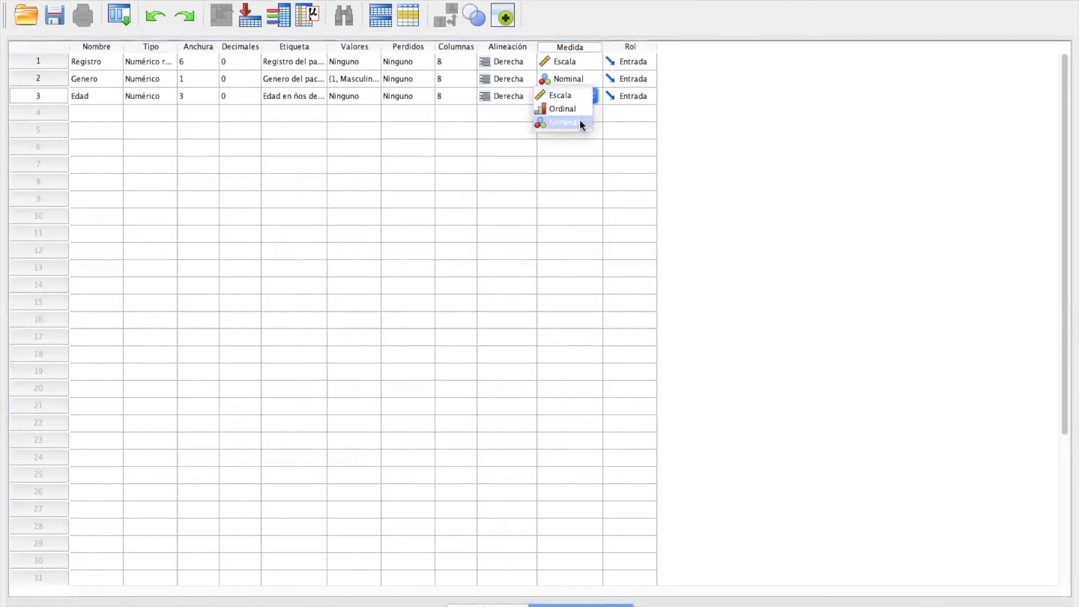
pyautogui.click(570, 96)
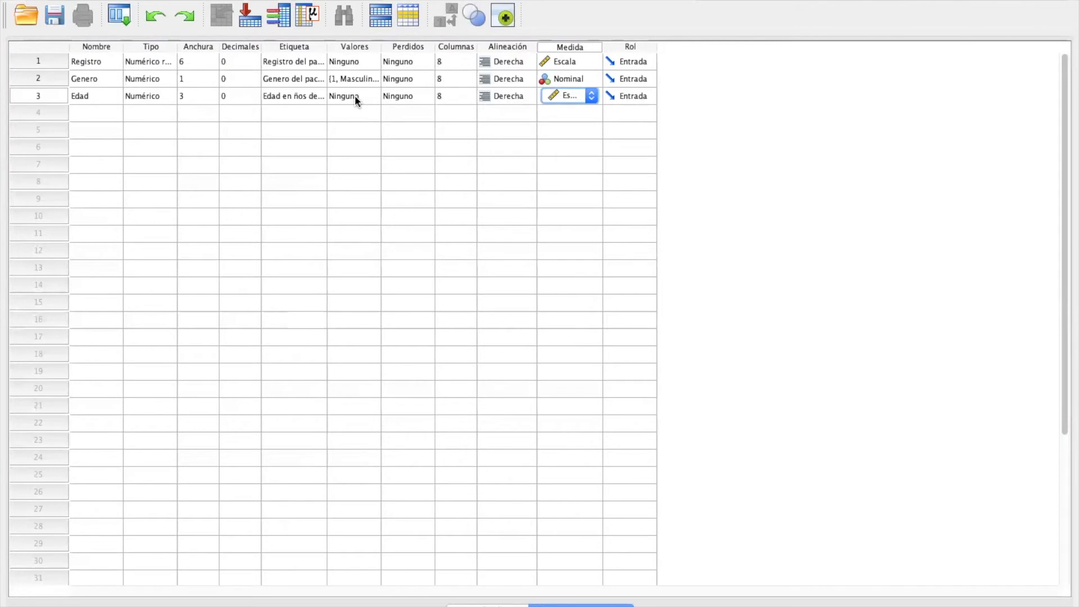
# Step: Add a fourth variable named Prevac with a label that starts "Presencia de enf" and ends with "paciente"
pyautogui.click(100, 111)
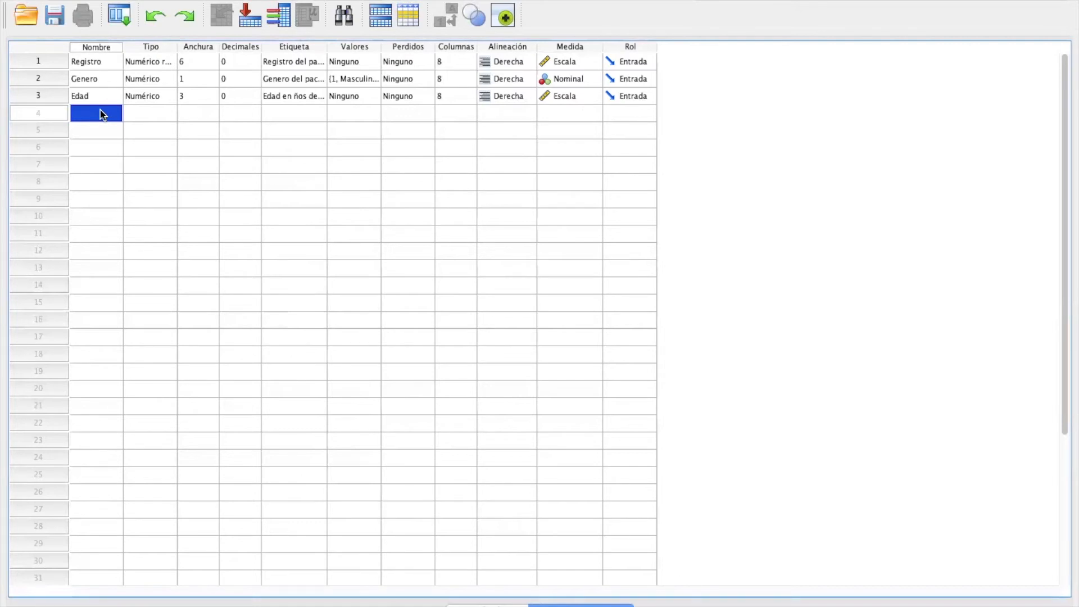
pyautogui.write('Prevac')
pyautogui.click(289, 113)
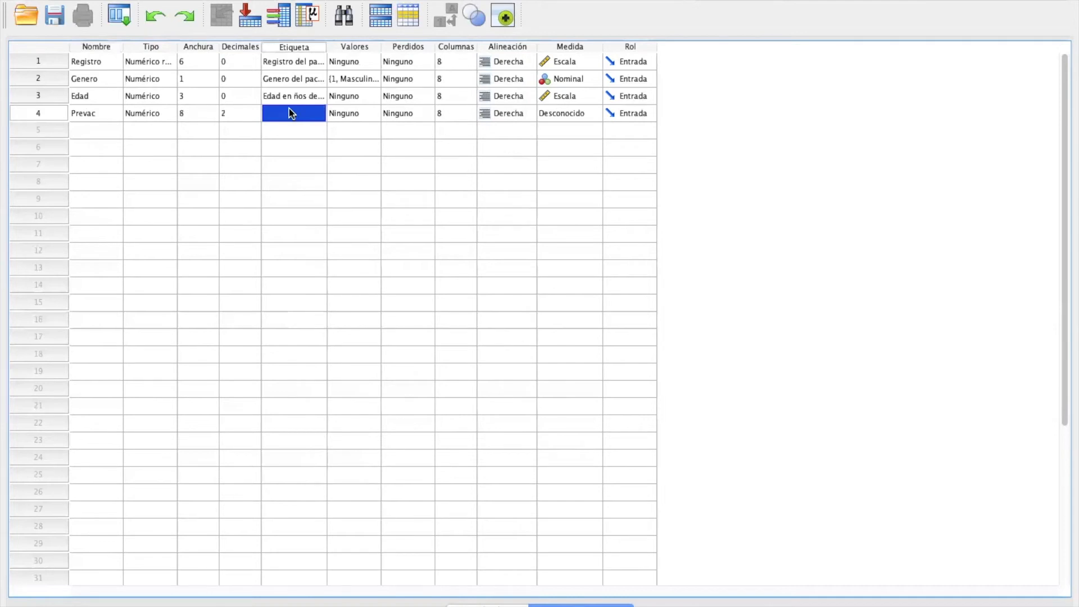
pyautogui.write('Presen')
pyautogui.write('cia de enf')
pyautogui.write(' paciente')
# Step: Set the numeric Prevac variable to width 1 with 0 decimals and its measurement level to Nominal
pyautogui.click(135, 115)
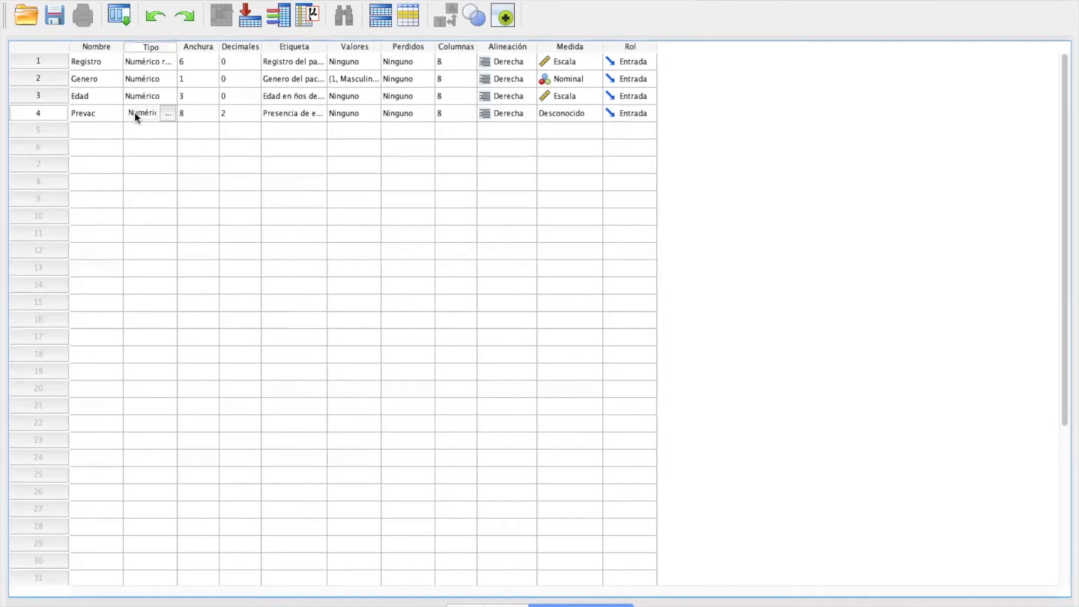
pyautogui.click(168, 113)
pyautogui.click(713, 236)
pyautogui.write('1')
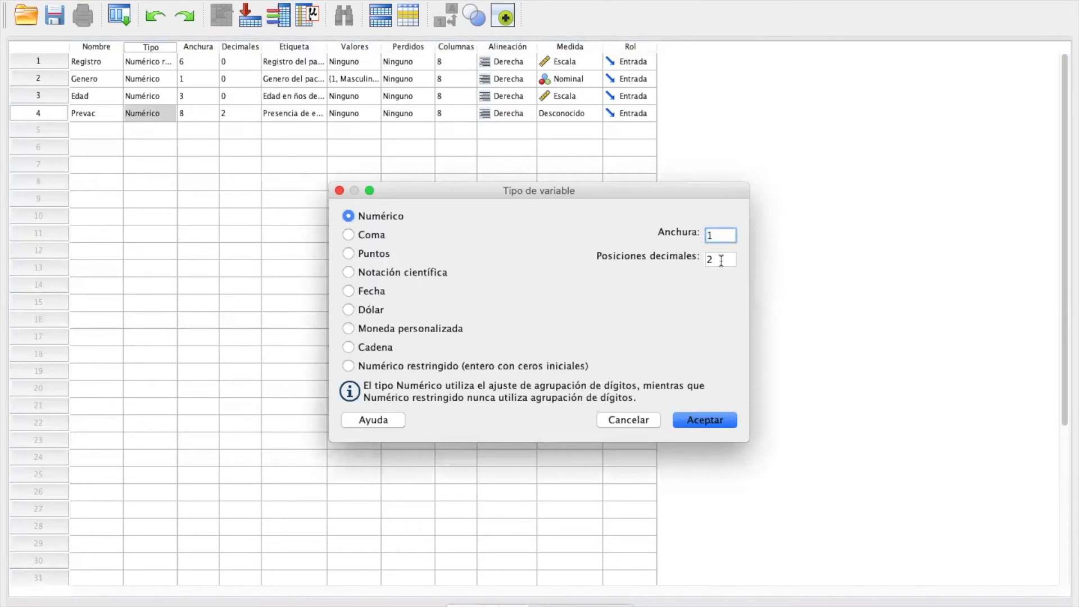
pyautogui.press('Tab')
pyautogui.write('0')
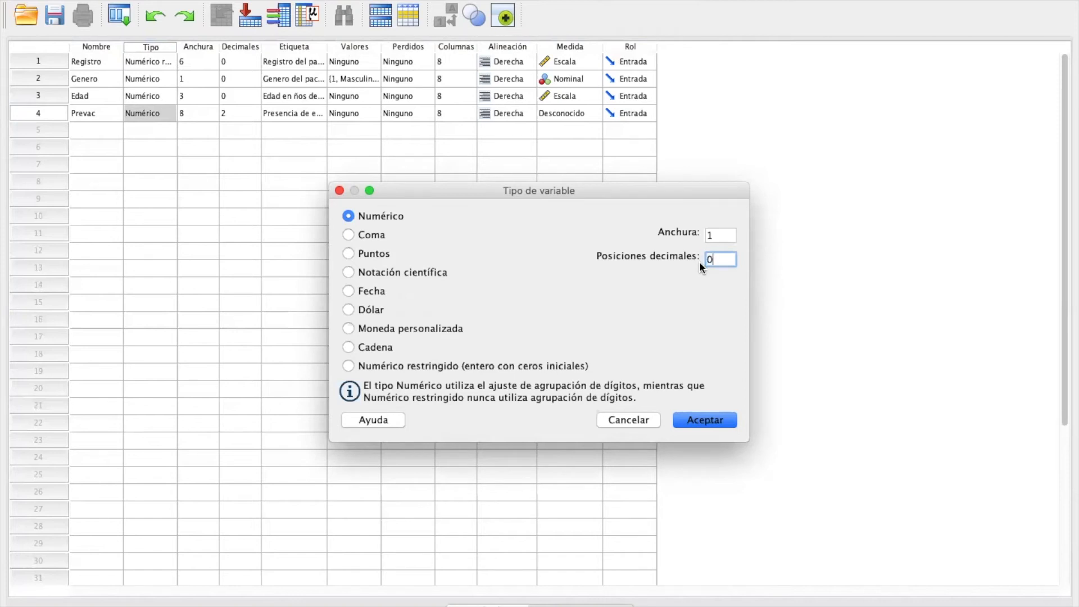
pyautogui.click(705, 420)
pyautogui.click(576, 113)
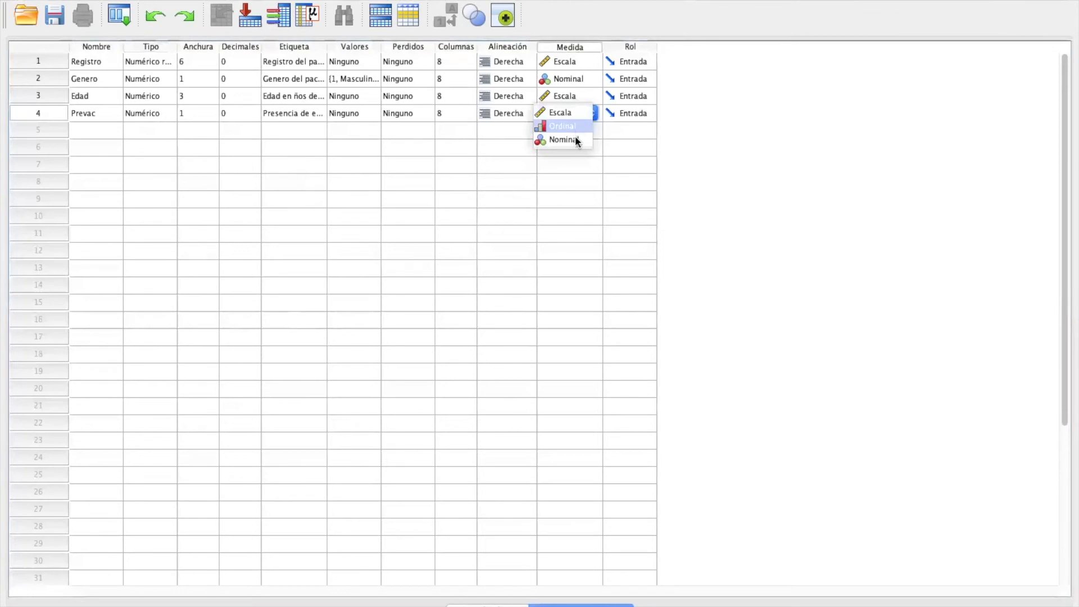
pyautogui.click(574, 141)
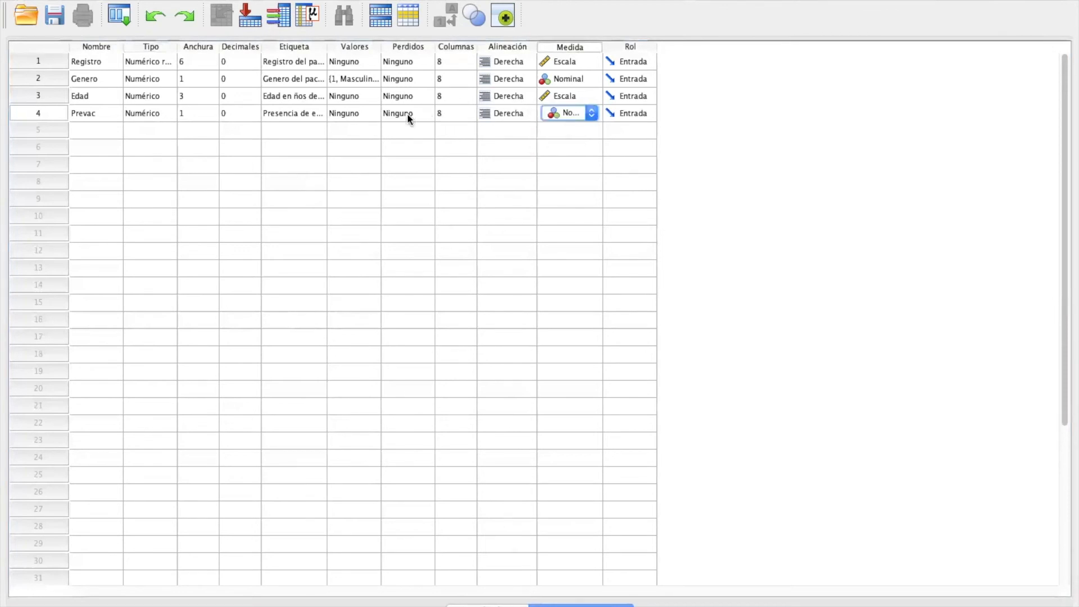
# Step: Add a value label for Prevac that codes 1 as Prevacacionitis
pyautogui.click(367, 114)
pyautogui.click(368, 113)
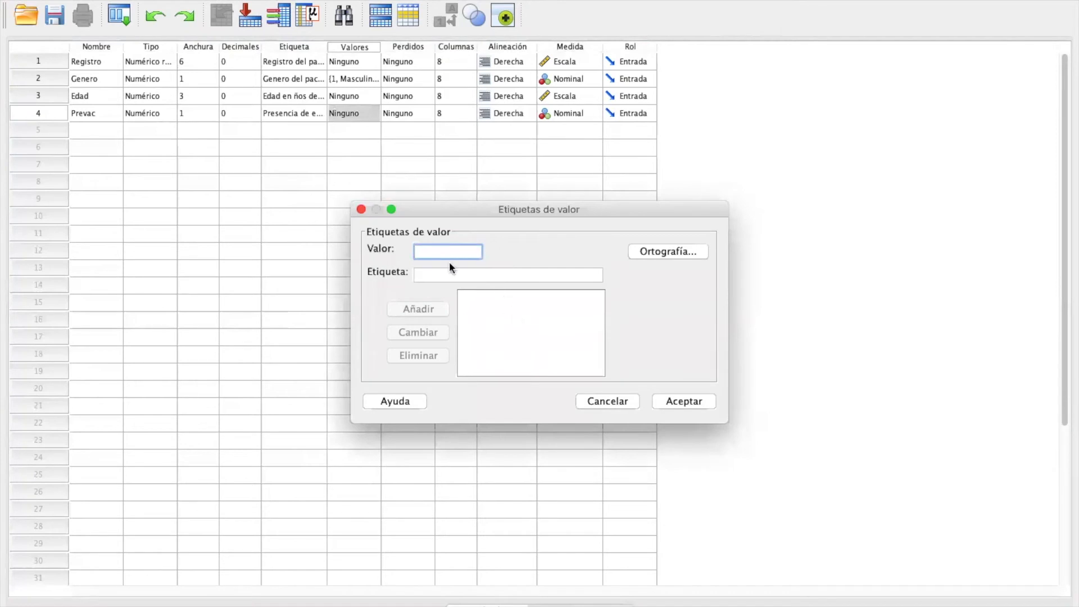
pyautogui.write('1')
pyautogui.click(441, 274)
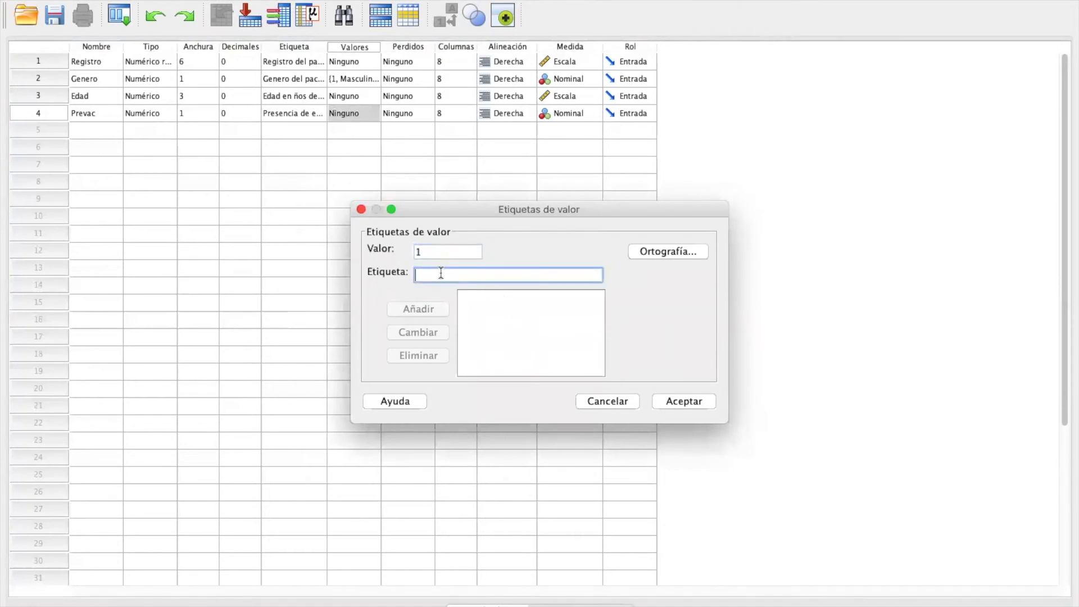
pyautogui.write('P')
pyautogui.press('BackSpace')
pyautogui.write('Prevacacionitis')
pyautogui.click(424, 311)
# Step: Add a second value label coding 2 as "Sin prevacacionitis" and apply the value labels to Prevac
pyautogui.write('2')
pyautogui.click(436, 276)
pyautogui.write('Sin ')
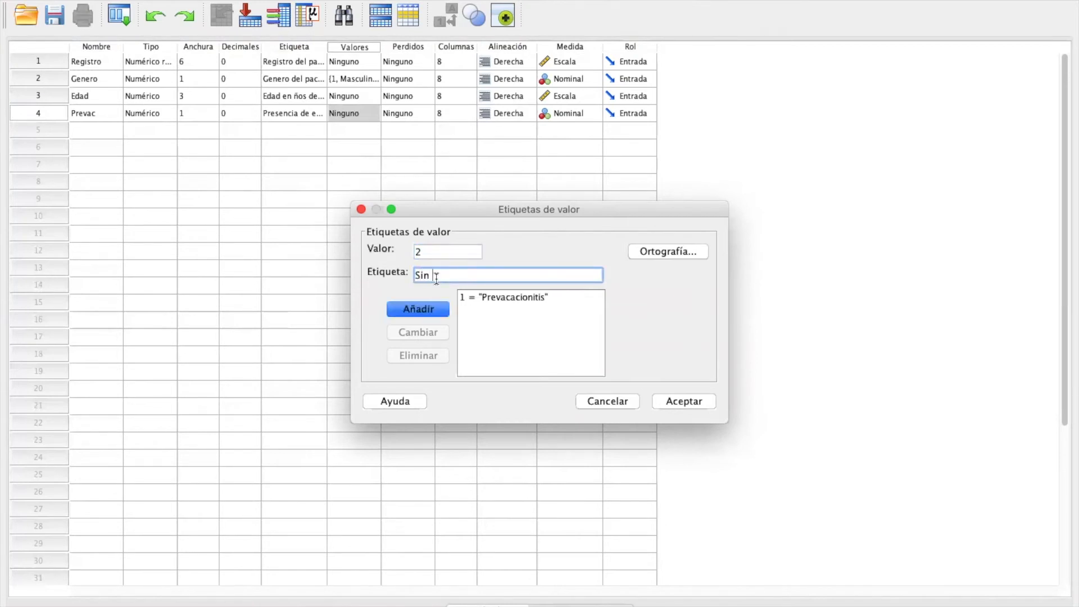
pyautogui.write('prevacacionitis')
pyautogui.click(432, 309)
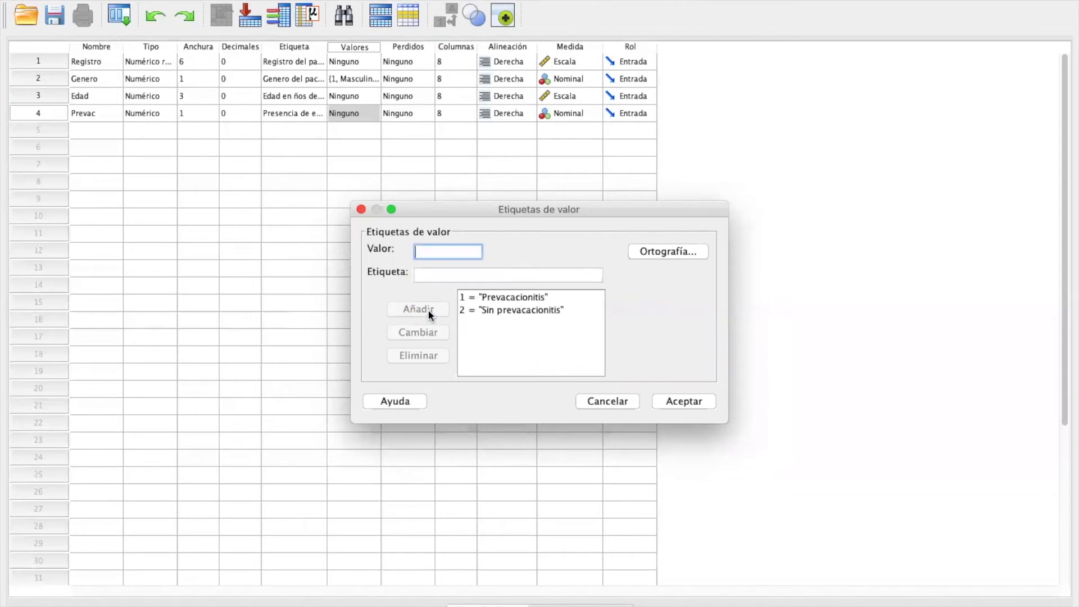
pyautogui.click(695, 401)
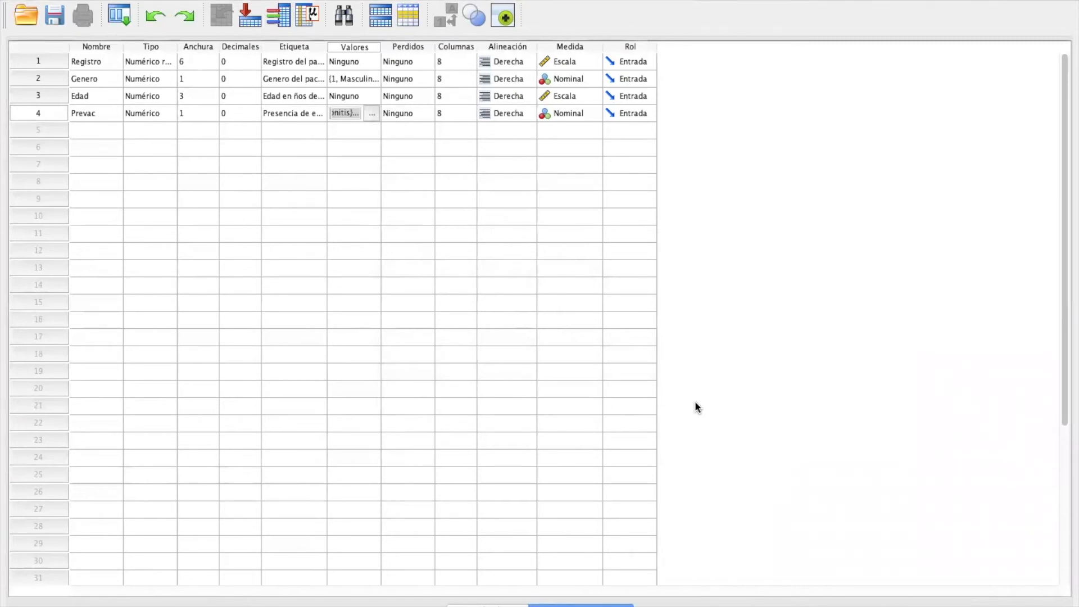
# Step: Add a fifth numeric variable named Severidad with width 1 and 0 decimals
pyautogui.click(102, 130)
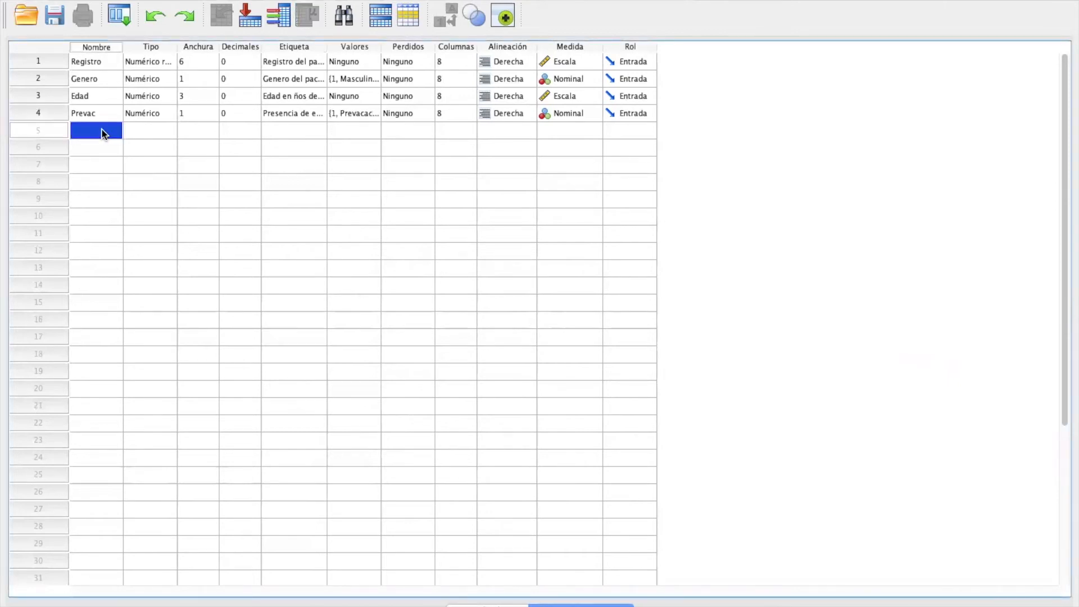
pyautogui.write('Severidad')
pyautogui.click(148, 131)
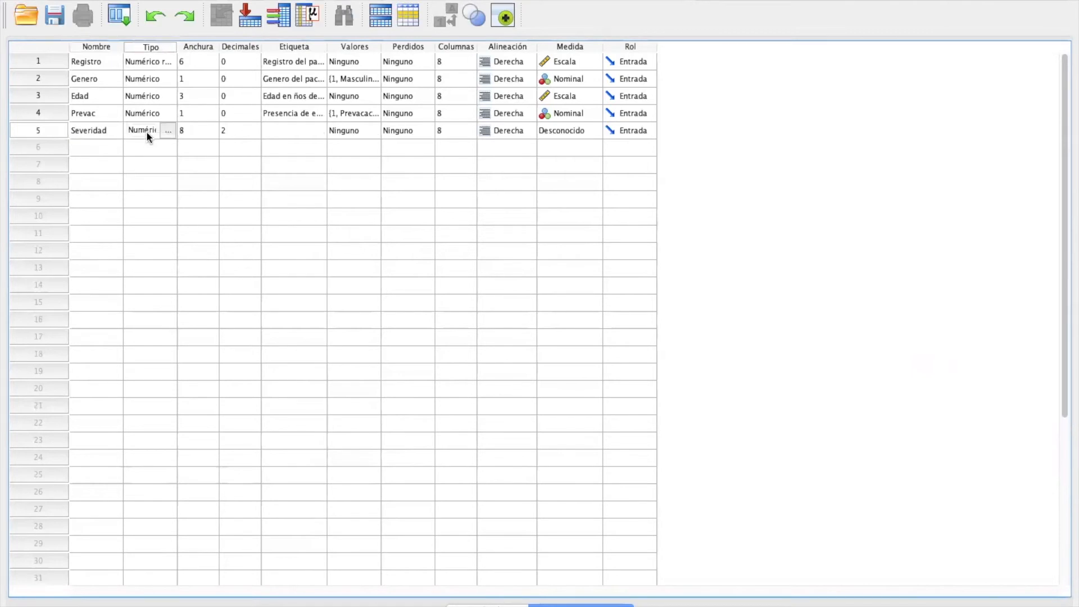
pyautogui.click(166, 131)
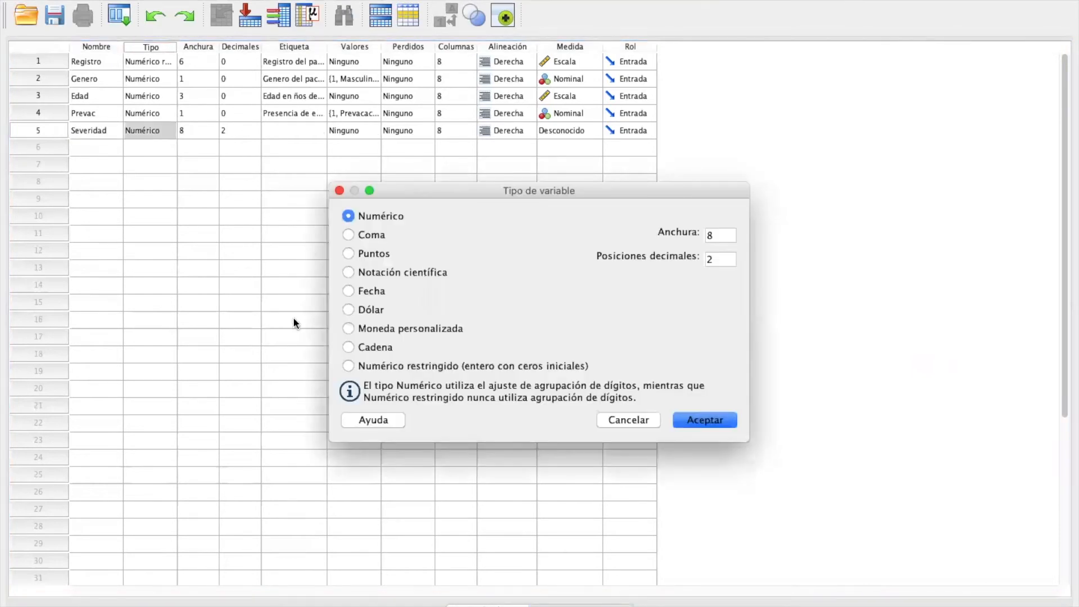
pyautogui.doubleClick(713, 235)
pyautogui.write('1')
pyautogui.doubleClick(707, 259)
pyautogui.click(694, 421)
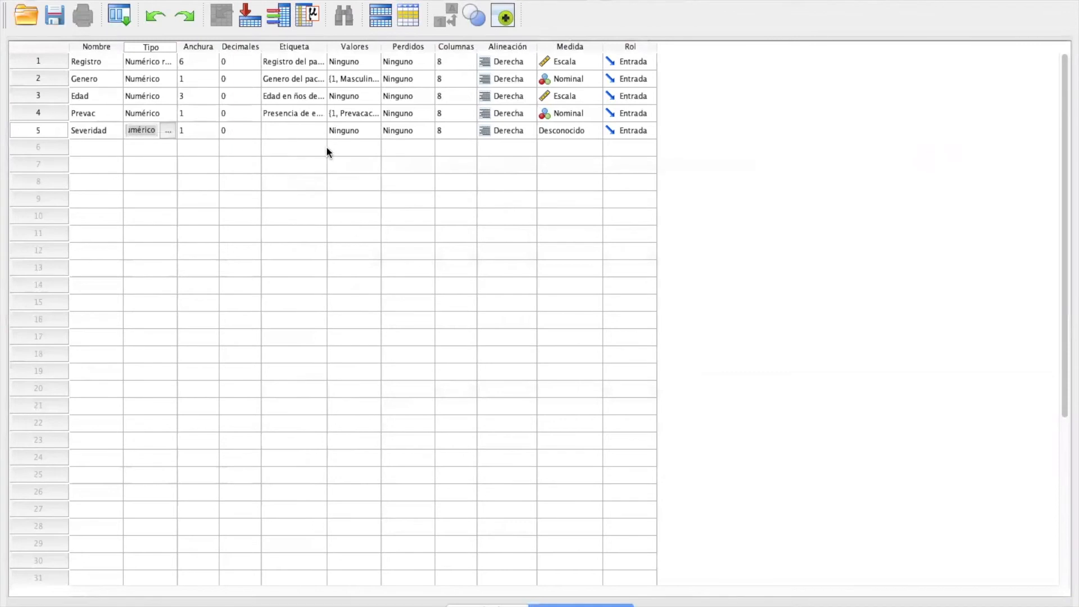
# Step: Give Severidad a label starting "Severidad de enferme" and set its measurement level to Ordinal
pyautogui.click(296, 128)
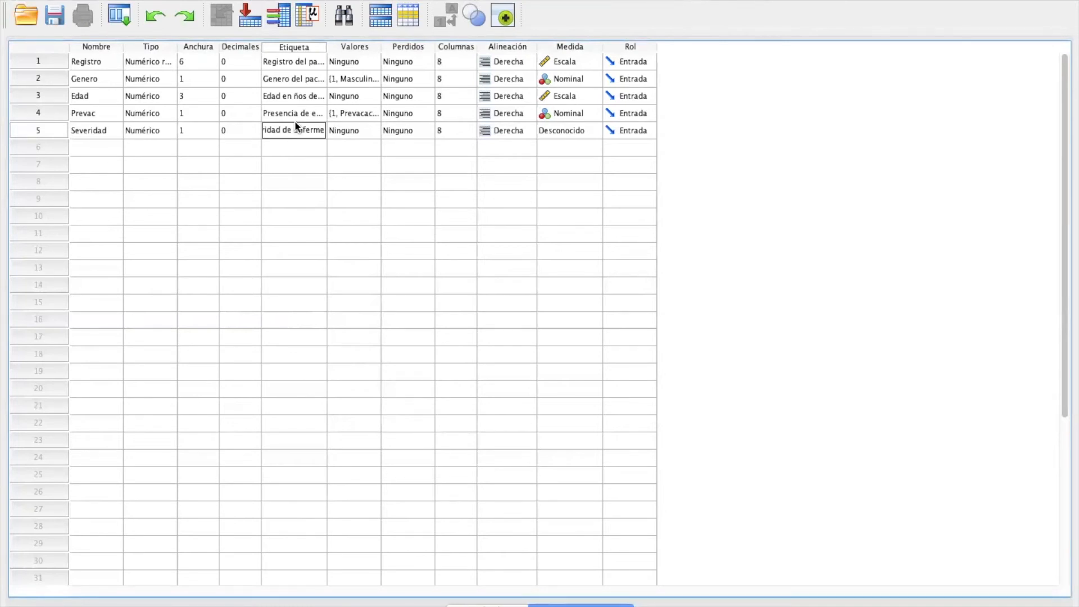
pyautogui.click(589, 128)
pyautogui.click(587, 128)
pyautogui.click(573, 144)
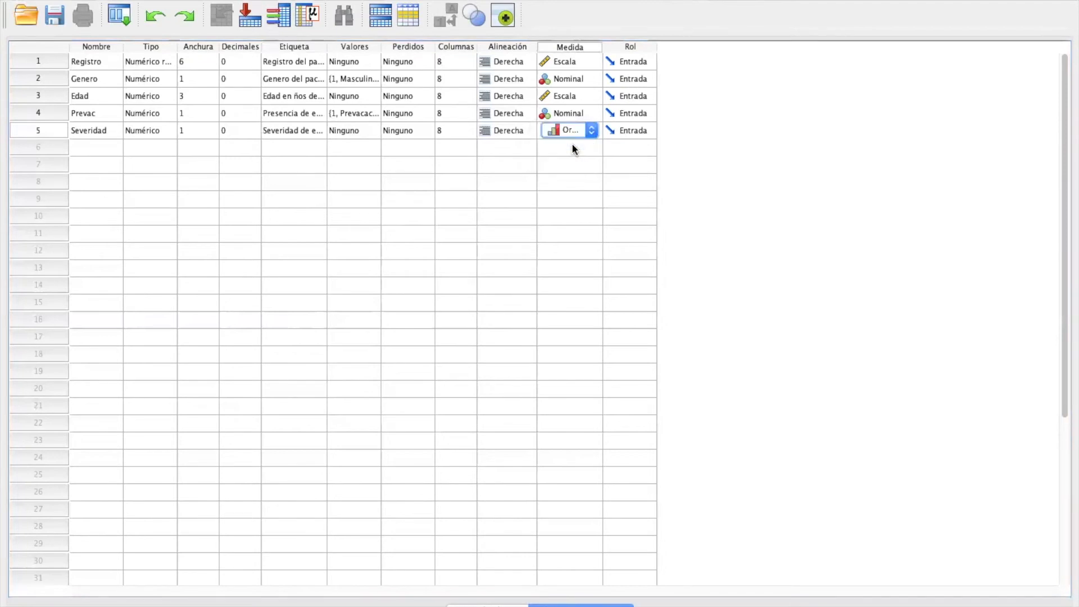
# Step: Add a value label for Severidad that codes 1 as Severa
pyautogui.click(359, 130)
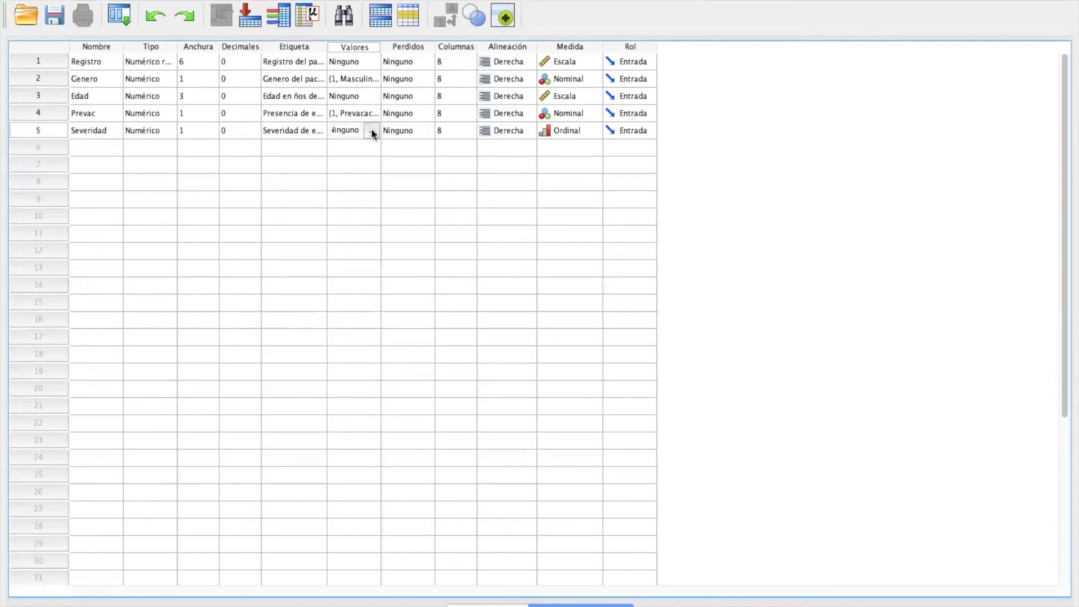
pyautogui.click(371, 130)
pyautogui.write('1')
pyautogui.click(453, 276)
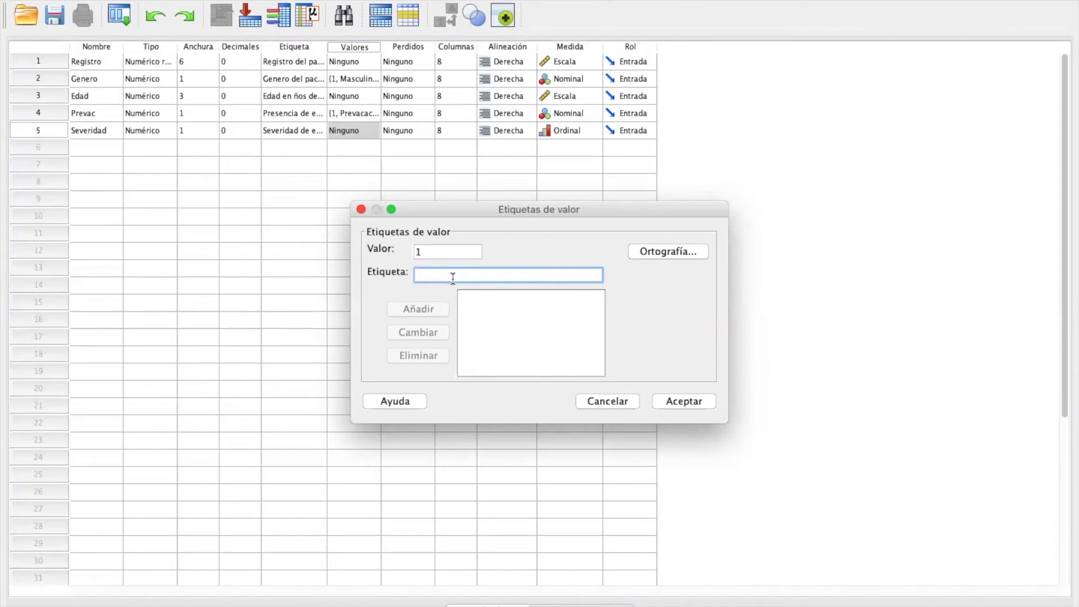
pyautogui.write('Severa')
pyautogui.click(416, 310)
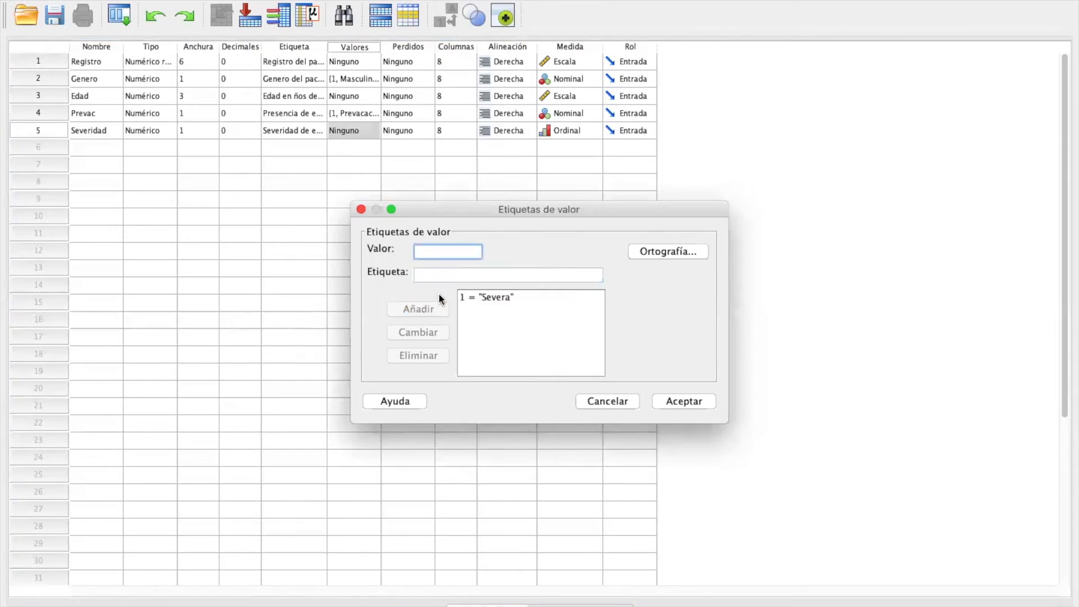
# Step: Add a second value label for Severidad that codes 2 as Moderada
pyautogui.write('2')
pyautogui.click(461, 275)
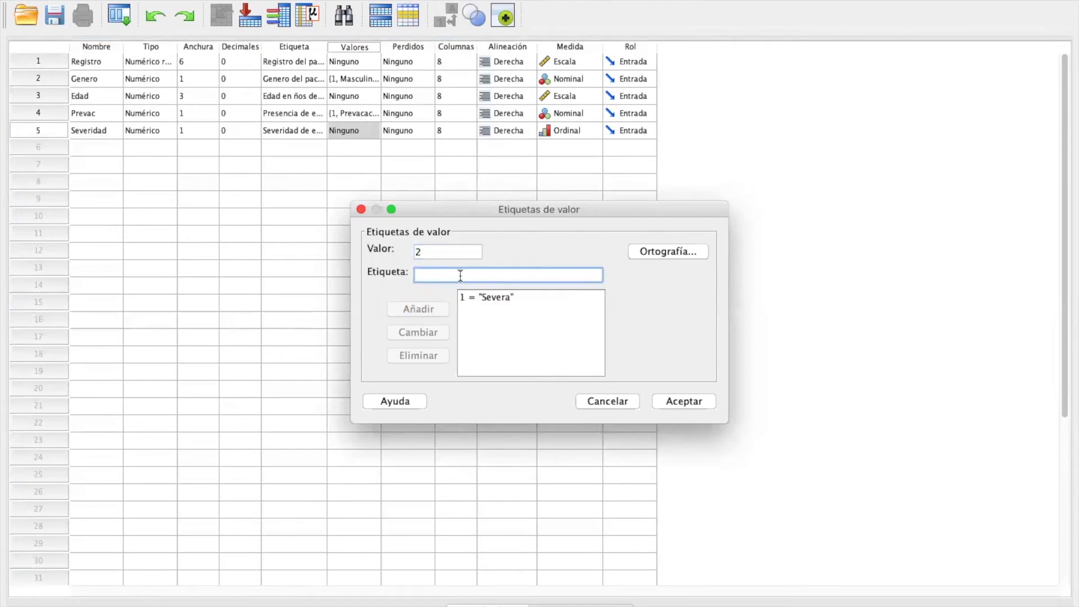
pyautogui.write('Moderada')
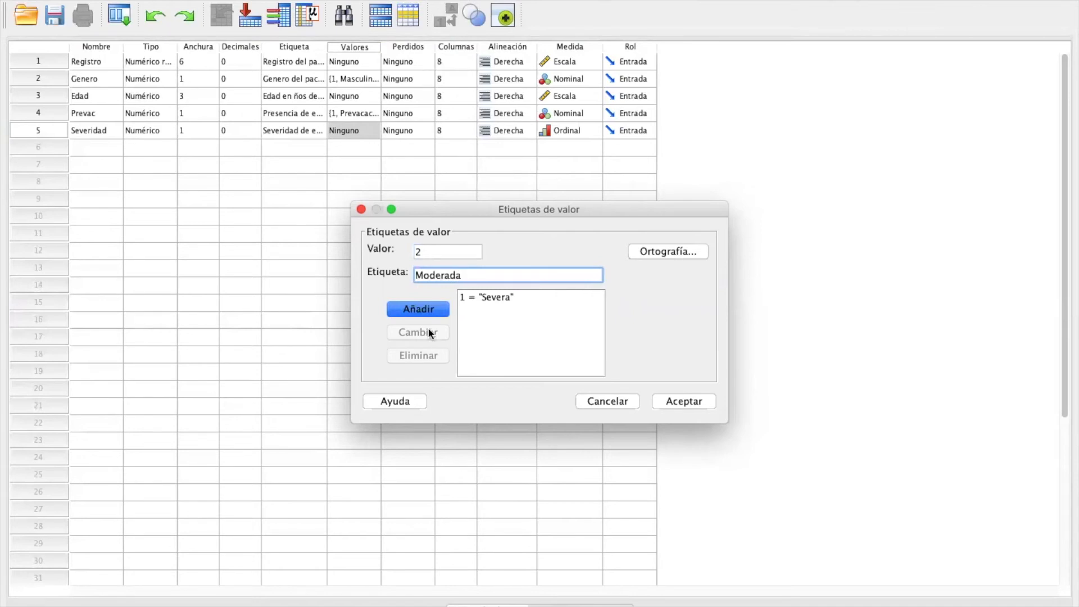
pyautogui.click(413, 311)
# Step: Add a value label coding 3 as Levee for Severidad and delete that entry from the value labels
pyautogui.write('3')
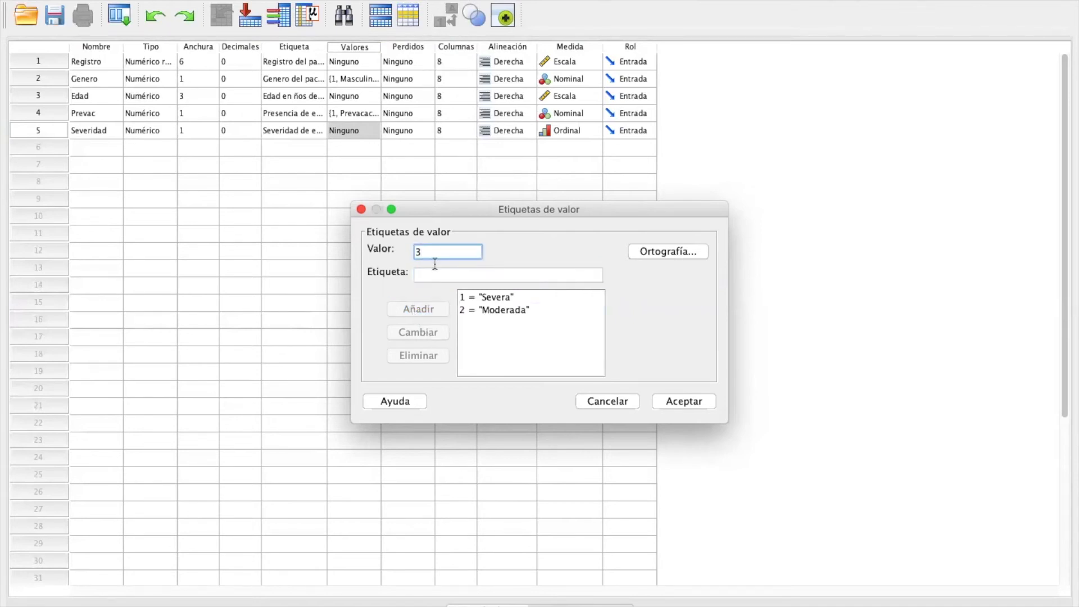
pyautogui.click(434, 275)
pyautogui.write('Levee')
pyautogui.click(428, 310)
pyautogui.click(494, 322)
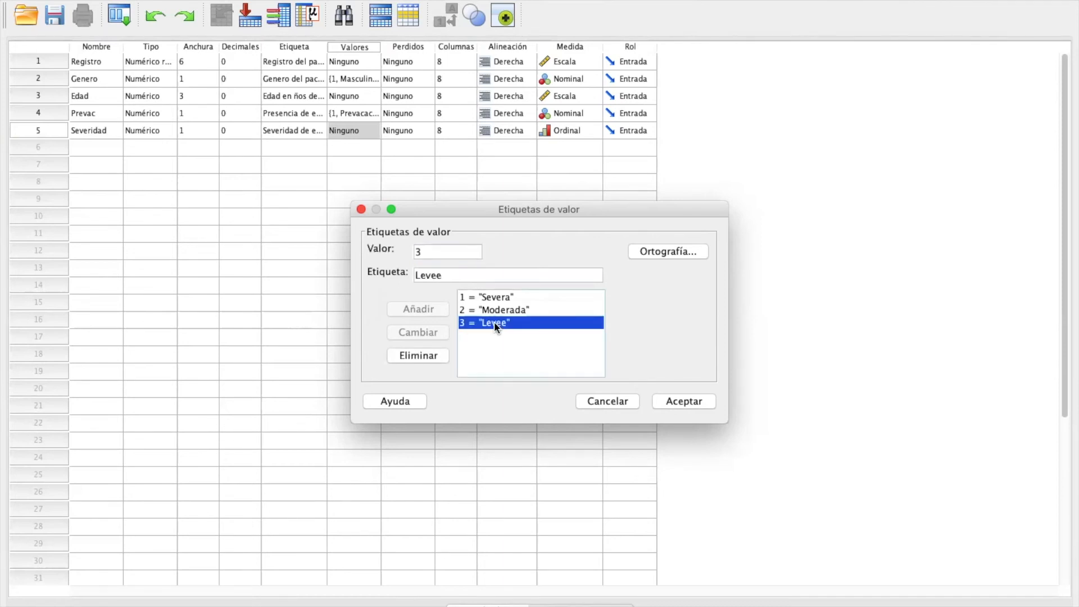
pyautogui.click(417, 356)
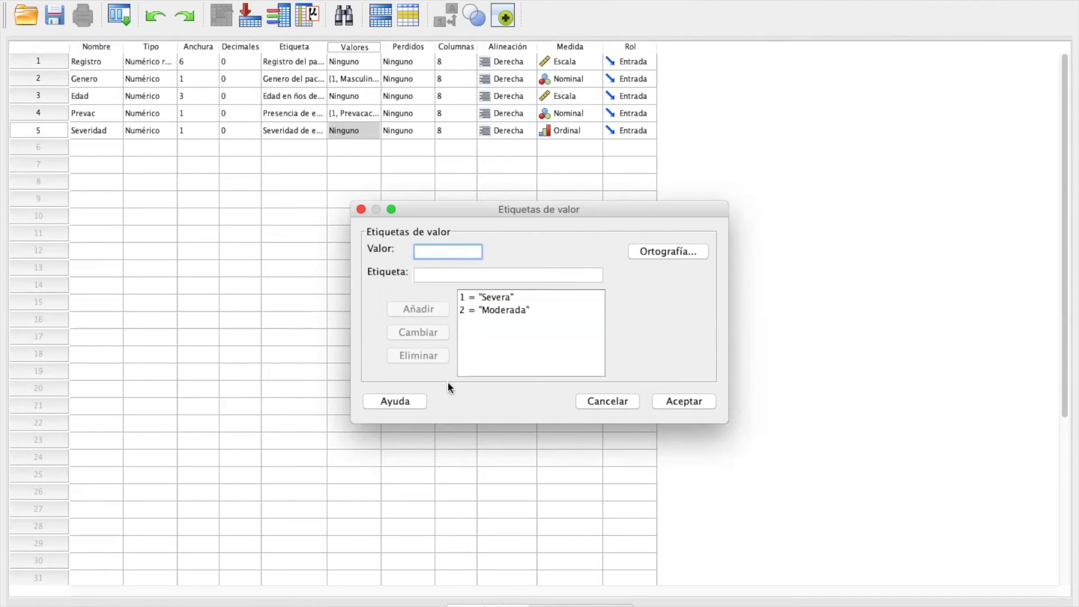
# Step: Add a value label coding 3 as Leve for Severidad and accept the value labels
pyautogui.write('3')
pyautogui.click(454, 276)
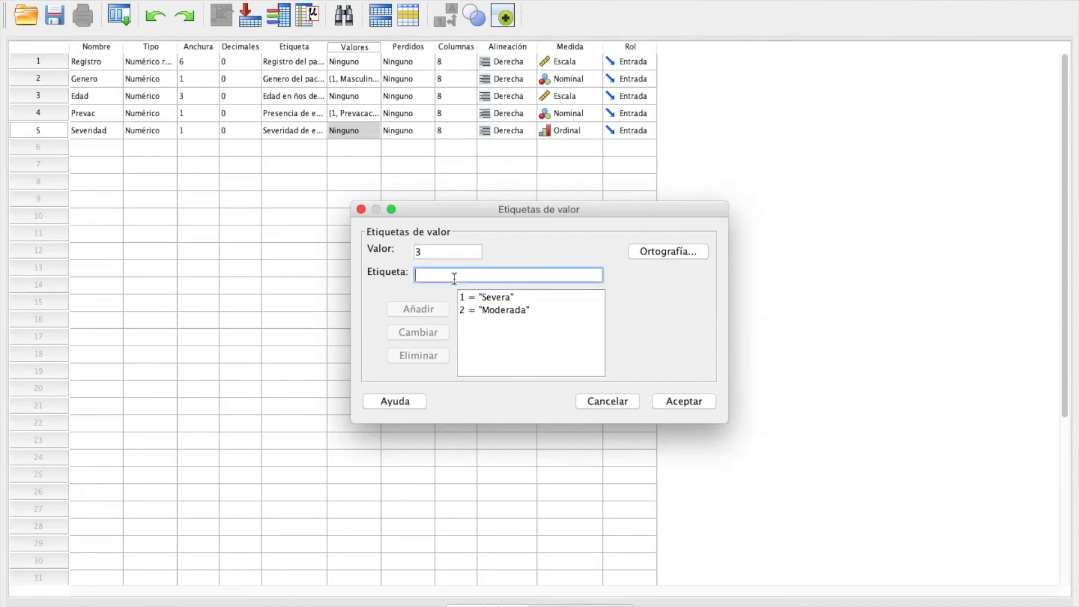
pyautogui.write('Leve')
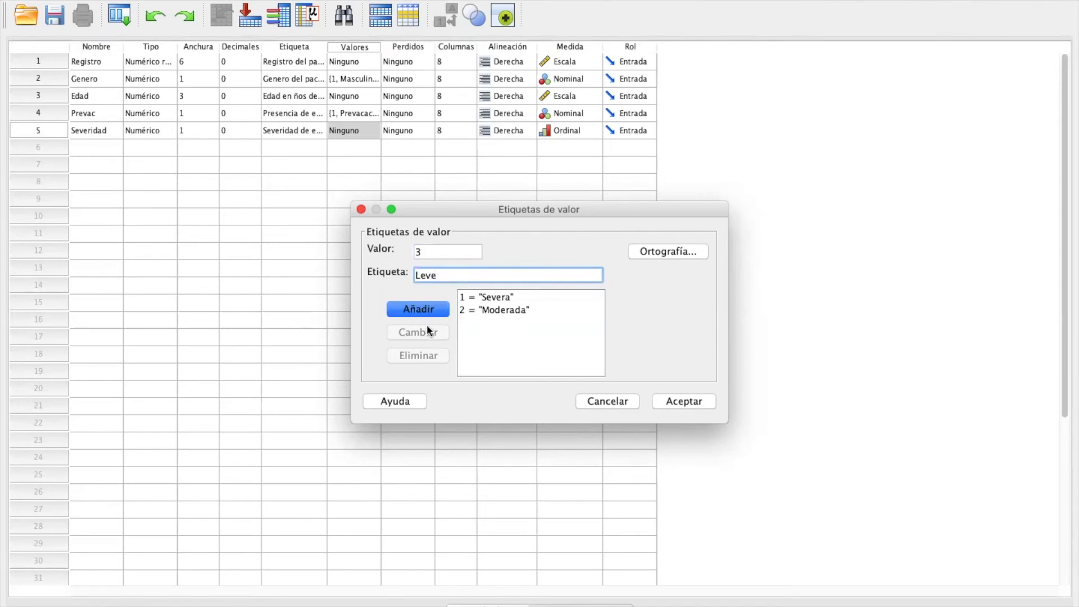
pyautogui.click(417, 308)
pyautogui.click(691, 401)
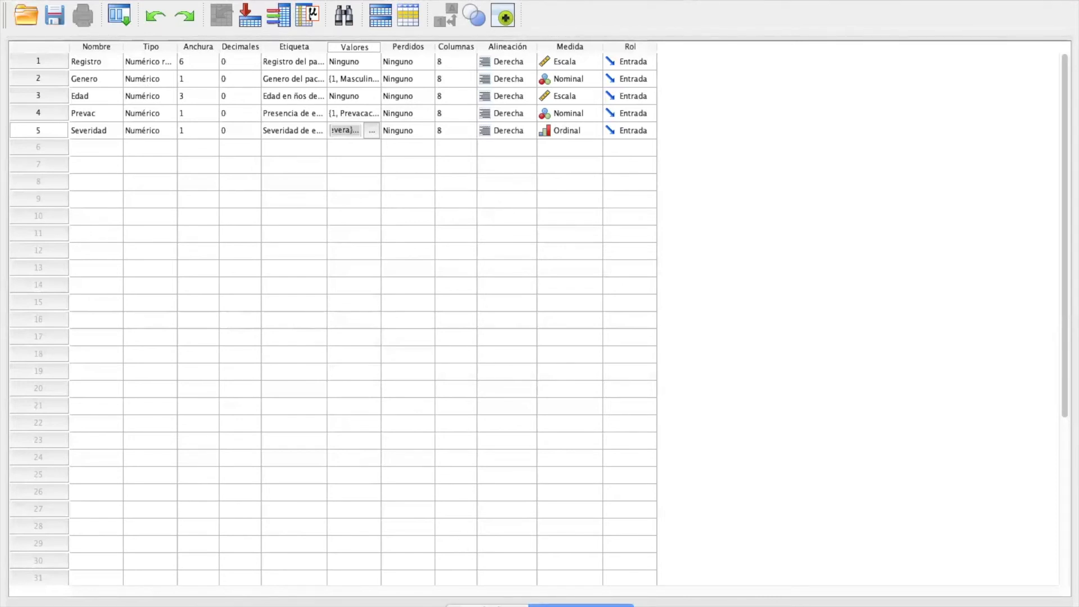
# Step: In the data view, enter case 1 with its patient record number, Genero 2, Edad 32 and Prevac 2, leaving Severidad blank
pyautogui.click(491, 606)
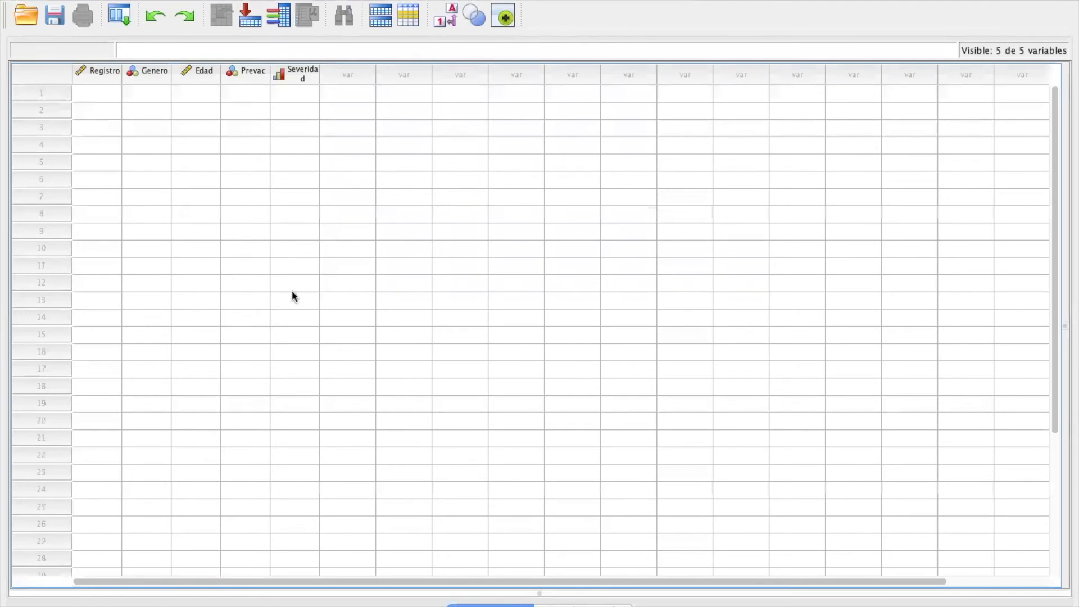
pyautogui.click(93, 93)
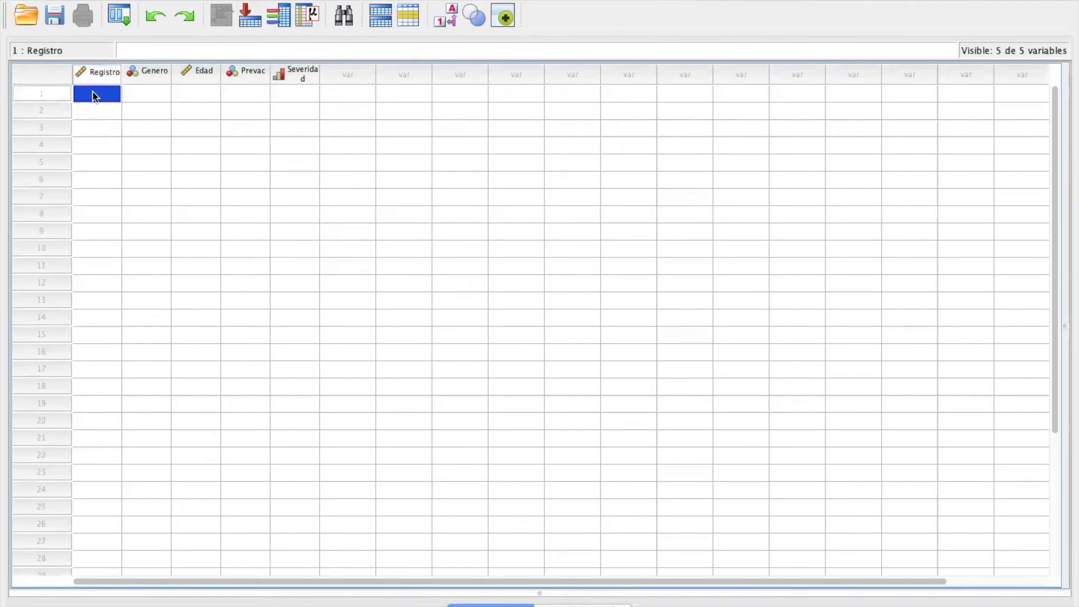
pyautogui.write('000000')
pyautogui.write('0')
pyautogui.write('01')
pyautogui.click(150, 93)
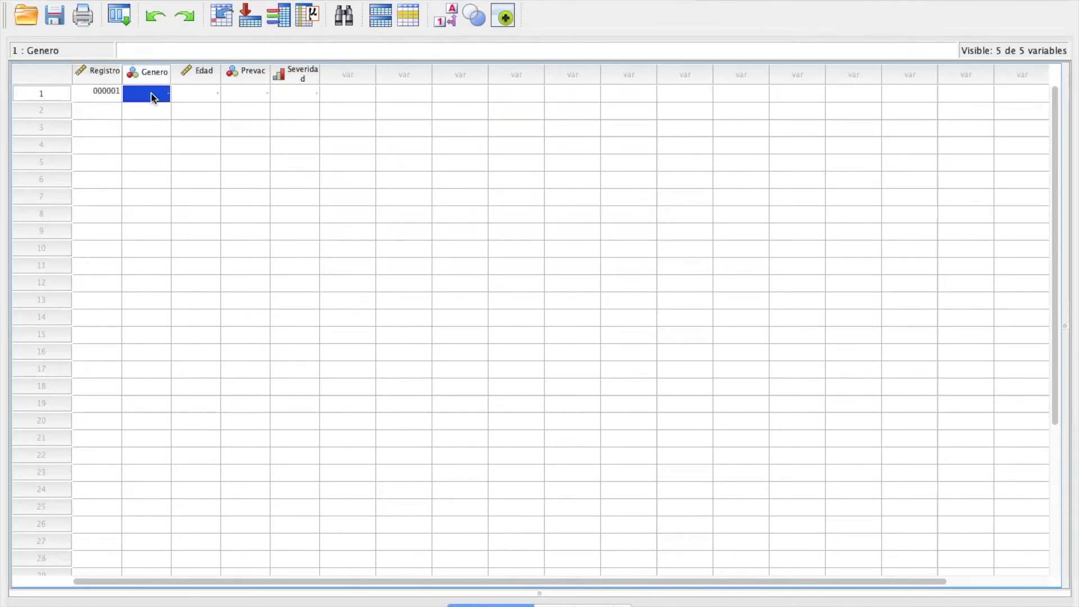
pyautogui.write('2')
pyautogui.click(204, 89)
pyautogui.write('32')
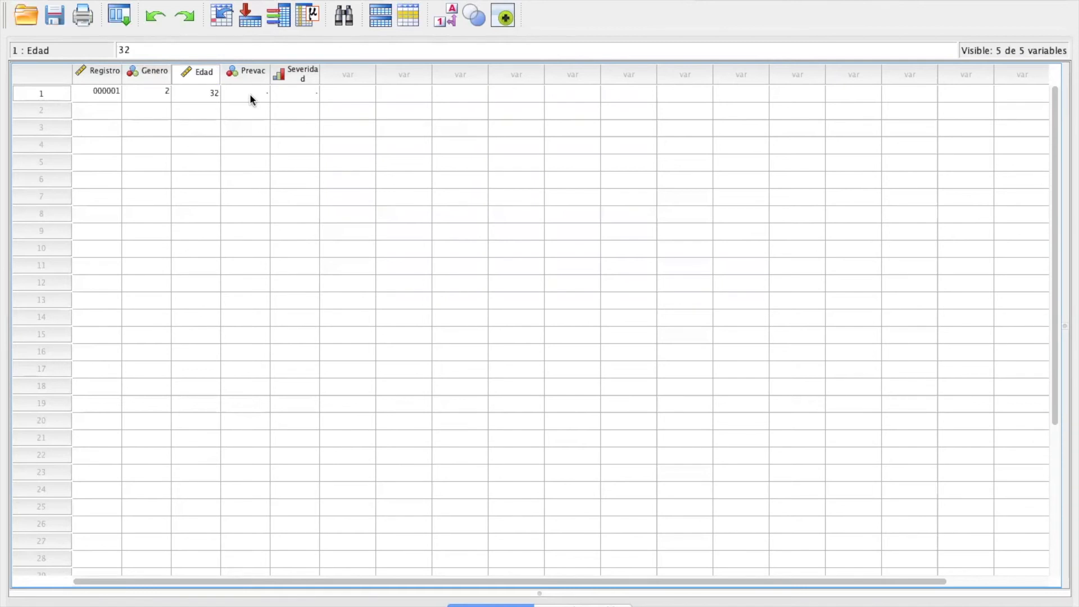
pyautogui.click(250, 94)
pyautogui.write('2')
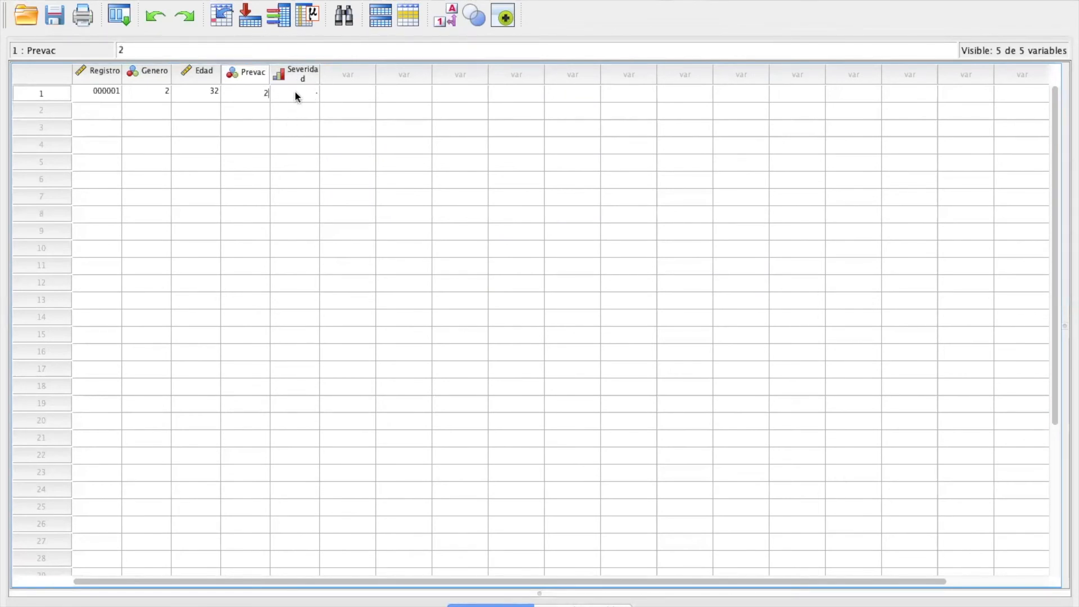
# Step: Enter case 2 with its patient record number, Genero 1, Edad 35, Prevac 1 and Severidad 3
pyautogui.click(97, 110)
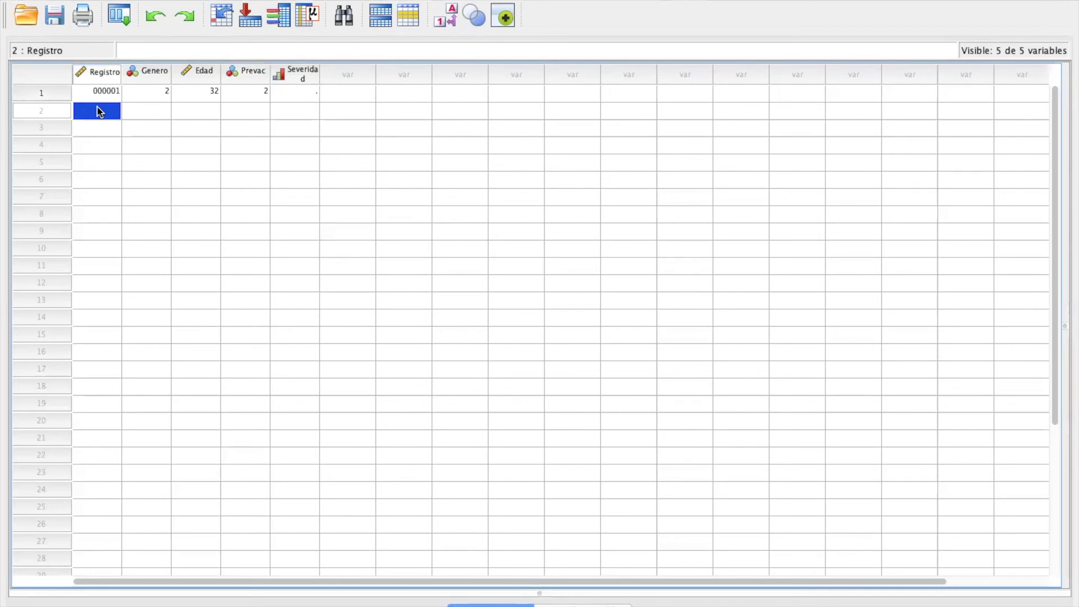
pyautogui.write('234589')
pyautogui.click(149, 112)
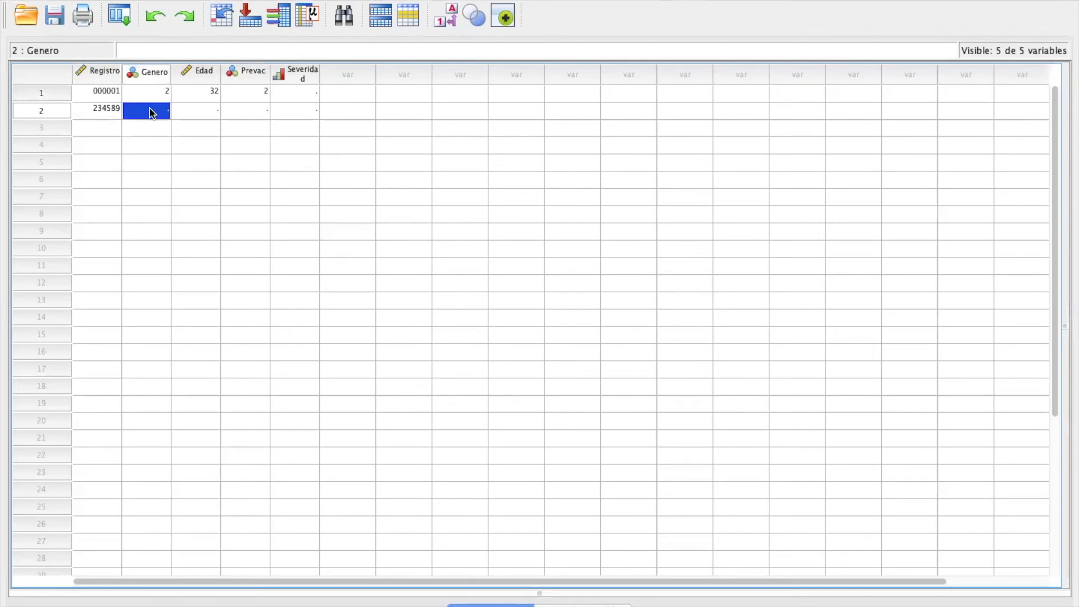
pyautogui.write('1')
pyautogui.click(208, 112)
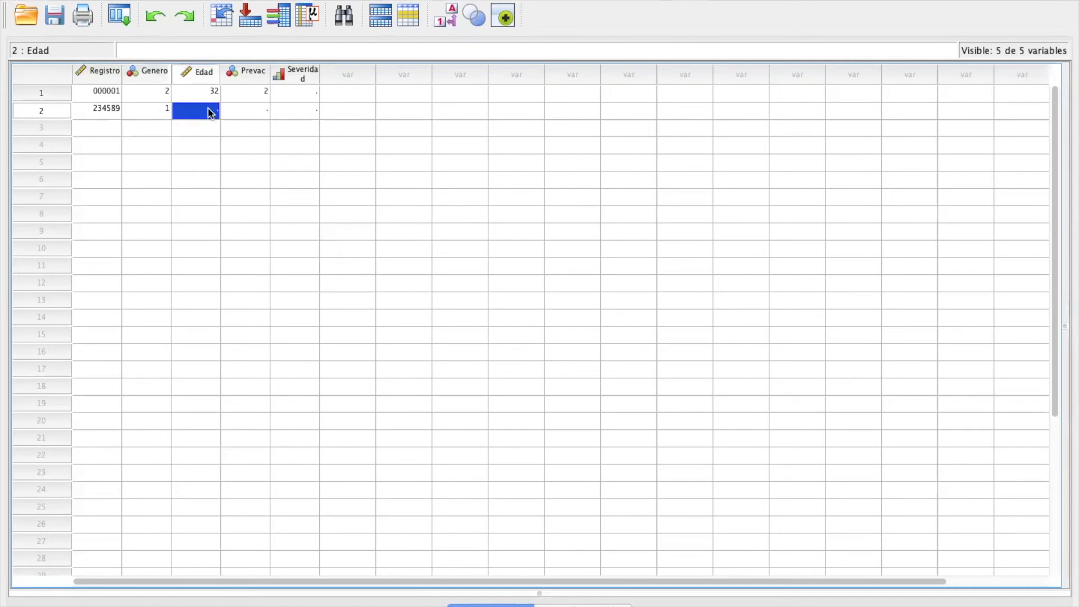
pyautogui.write('35')
pyautogui.click(254, 112)
pyautogui.write('1')
pyautogui.click(311, 112)
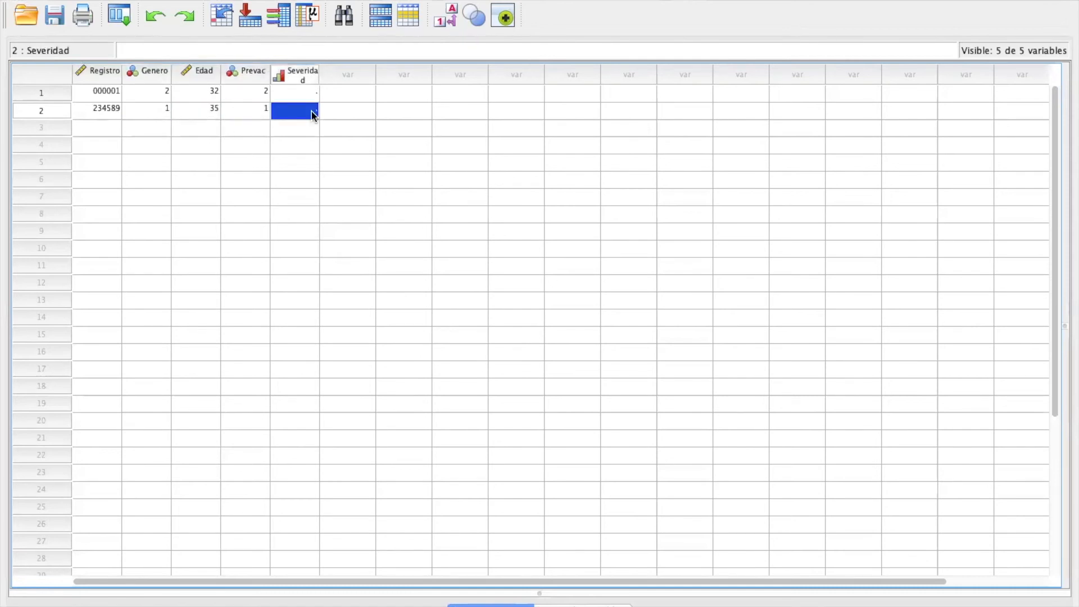
pyautogui.write('3')
# Step: Enter case 3 with its patient record number, Genero 2, Edad 24, Prevac 1 and Severidad 1
pyautogui.click(103, 127)
pyautogui.write('000345678')
pyautogui.click(152, 130)
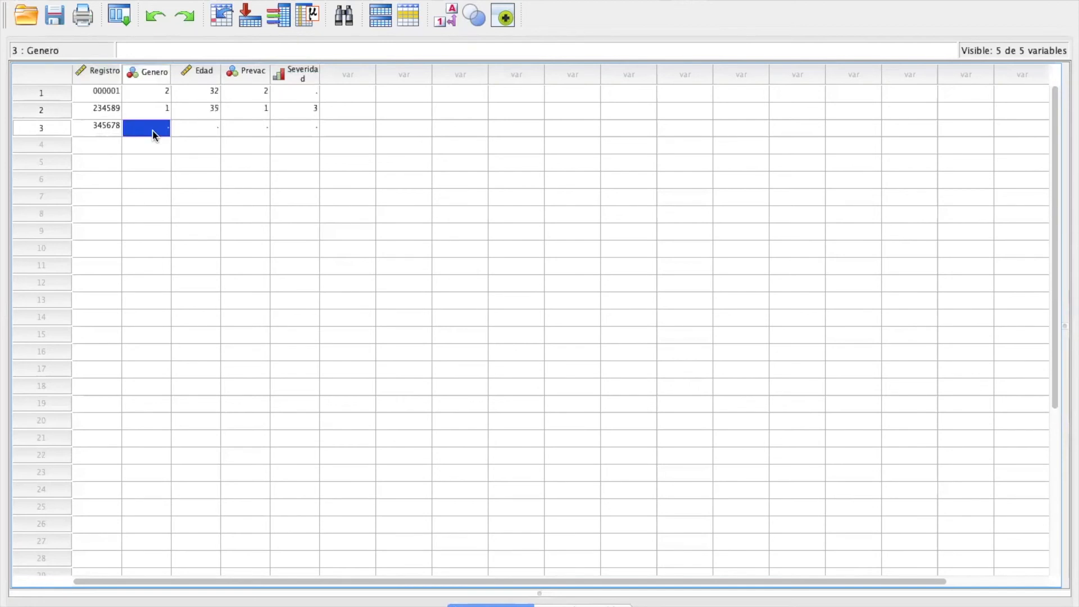
pyautogui.write('2')
pyautogui.click(203, 128)
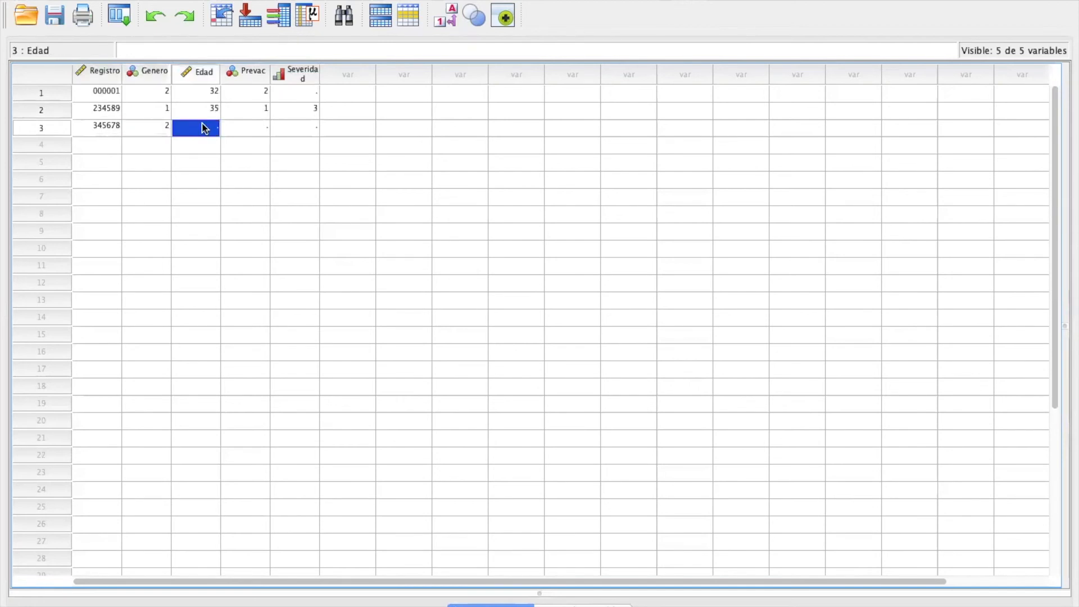
pyautogui.write('24')
pyautogui.click(259, 128)
pyautogui.write('1')
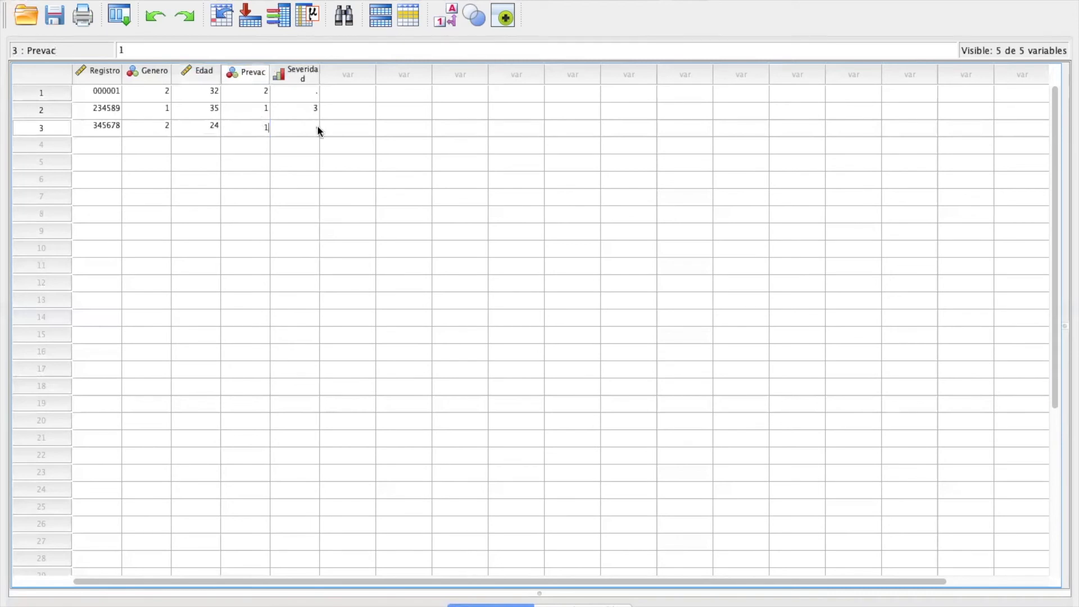
pyautogui.click(309, 128)
pyautogui.write('1')
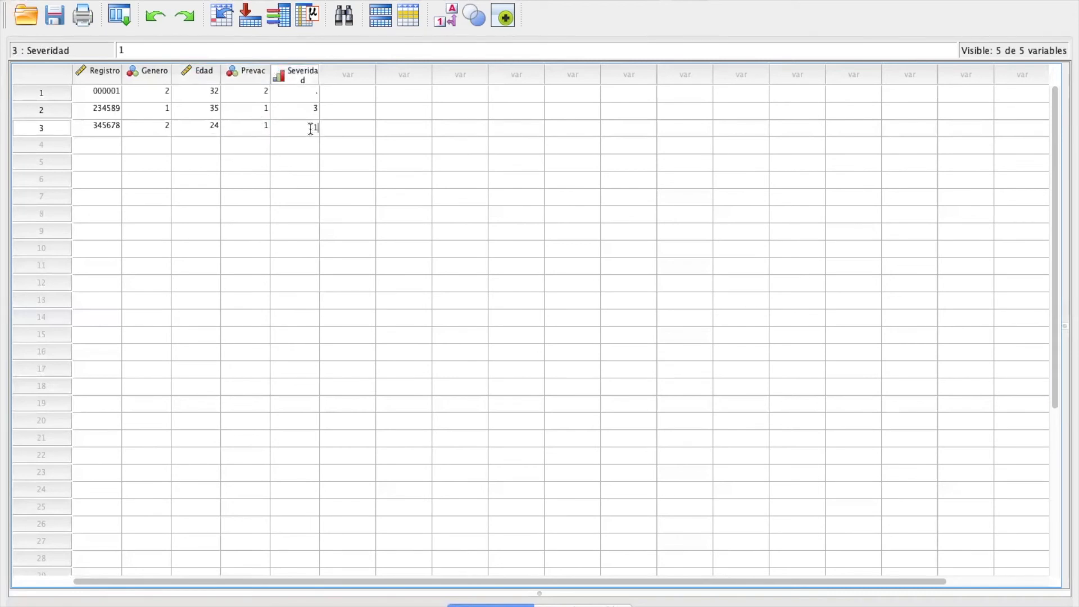
# Step: Enter case 4 with its patient record number, Genero 2, Edad 36, Prevac 1 and Severidad 2
pyautogui.click(100, 146)
pyautogui.write('342156')
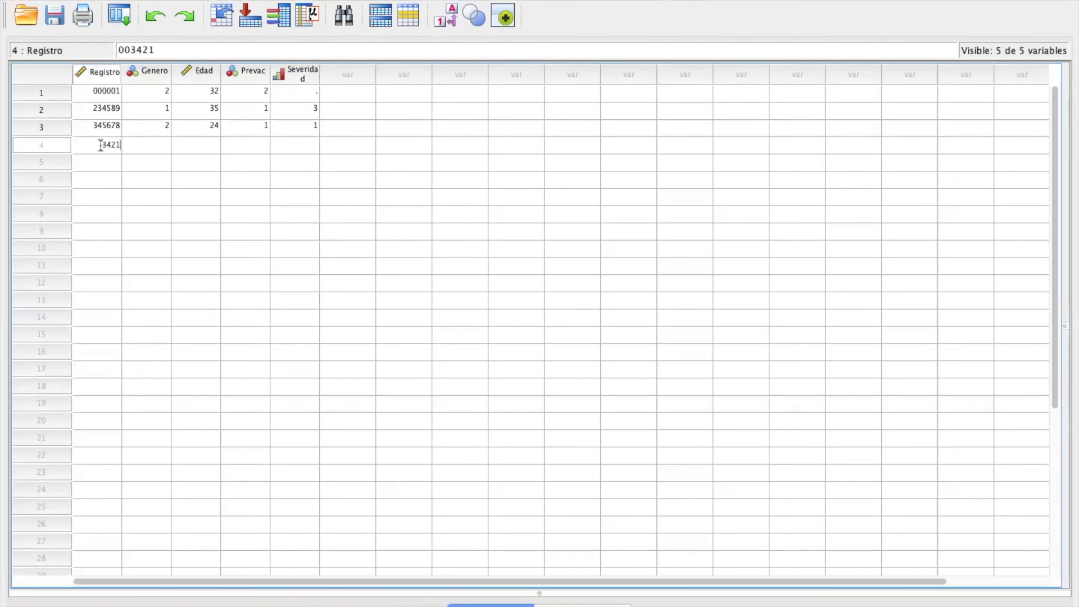
pyautogui.click(166, 147)
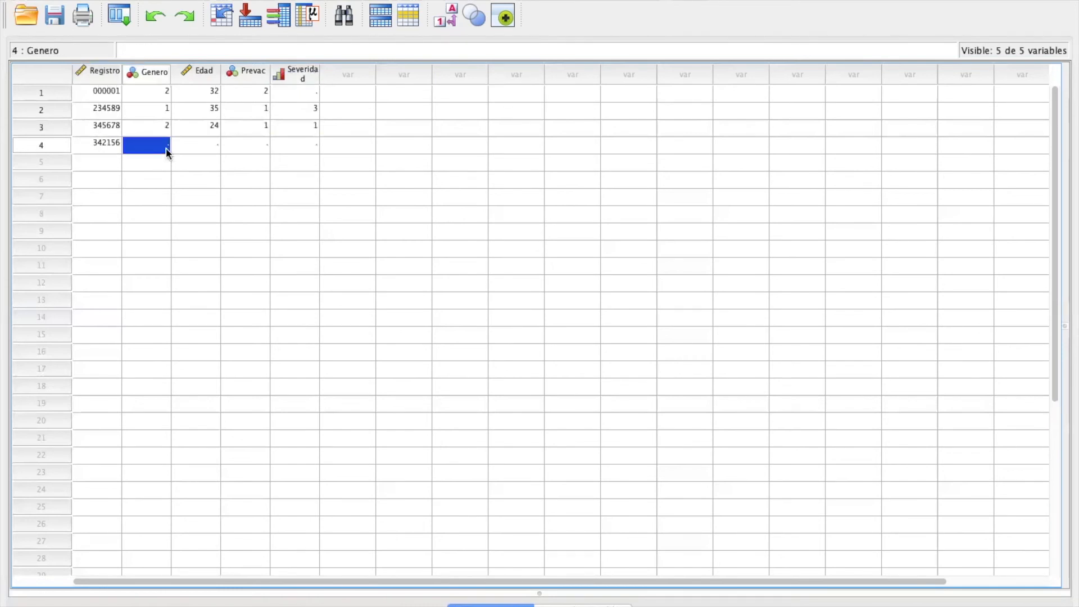
pyautogui.write('2')
pyautogui.click(210, 148)
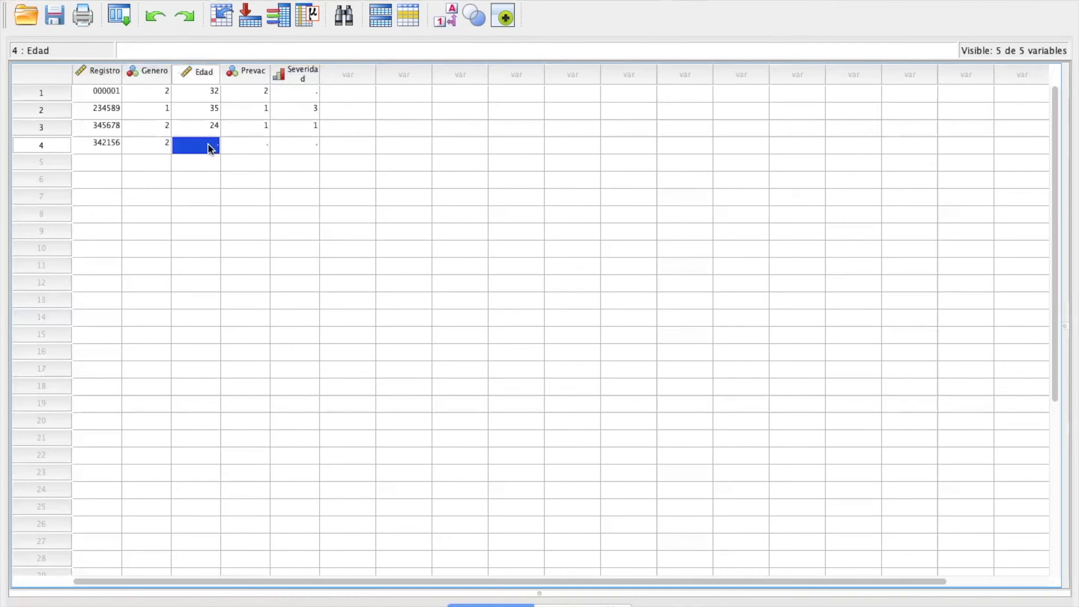
pyautogui.write('36')
pyautogui.click(254, 149)
pyautogui.write('1')
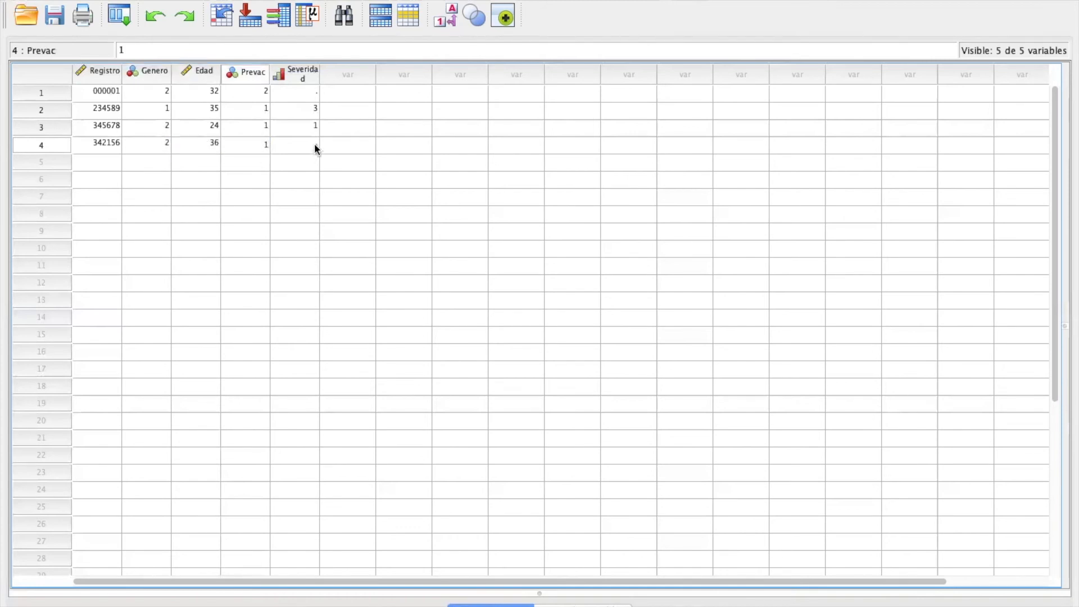
pyautogui.click(315, 146)
pyautogui.write('3')
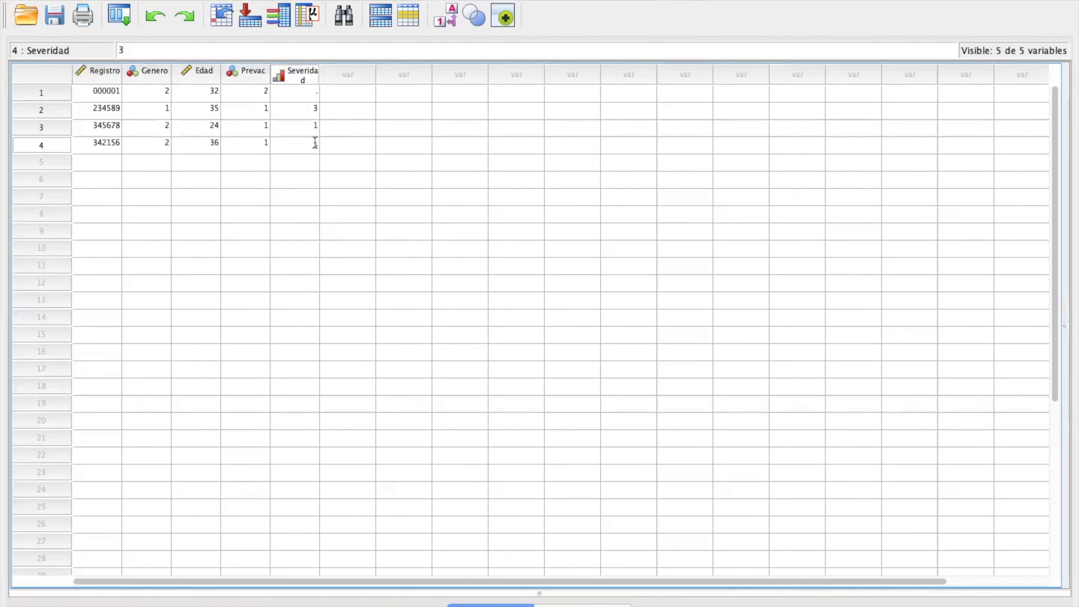
pyautogui.write('42')
# Step: Enter case 5 with its patient record number, Genero 1, Edad 54, Prevac 1 and Severidad 1
pyautogui.click(95, 162)
pyautogui.write('341256')
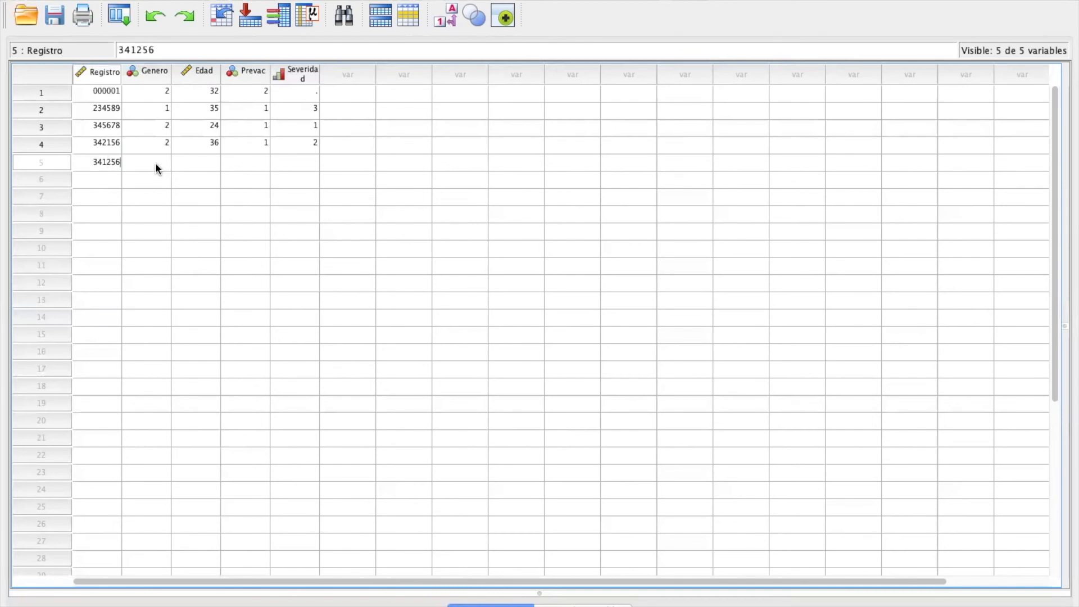
pyautogui.click(156, 163)
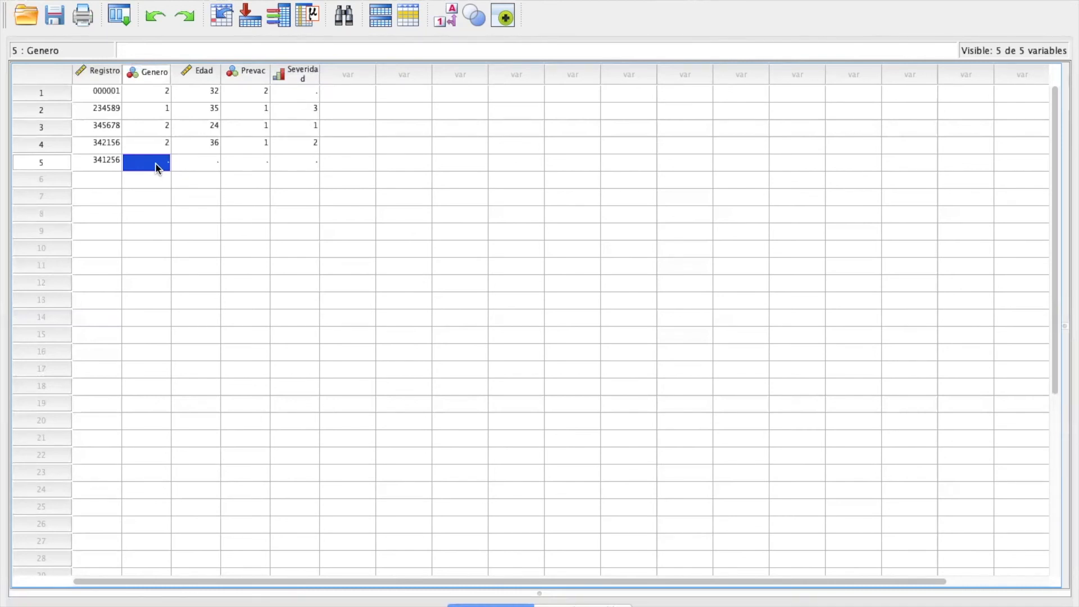
pyautogui.write('1')
pyautogui.click(205, 162)
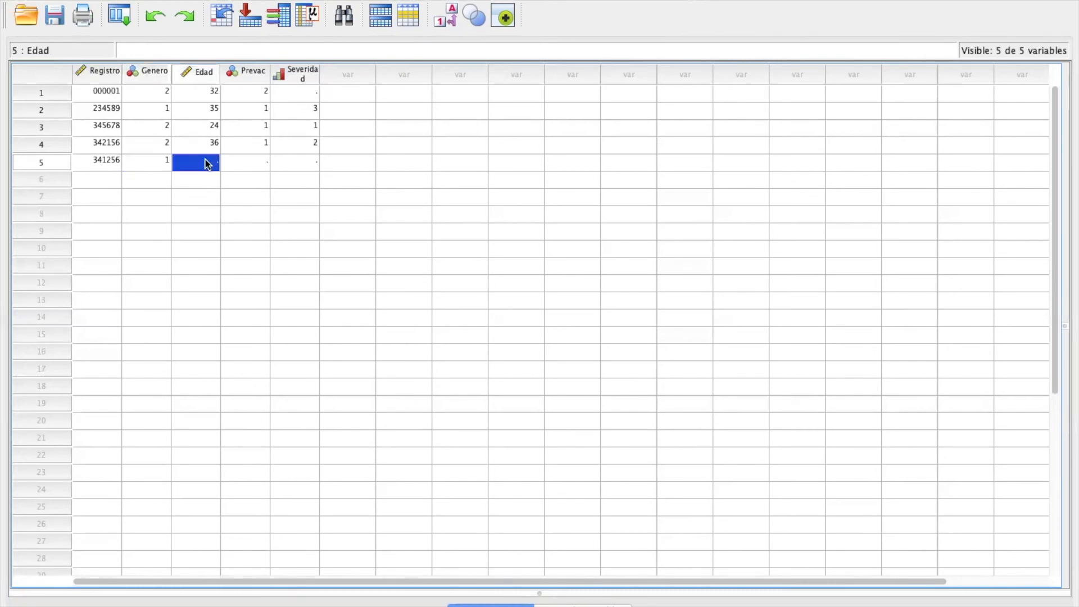
pyautogui.write('54')
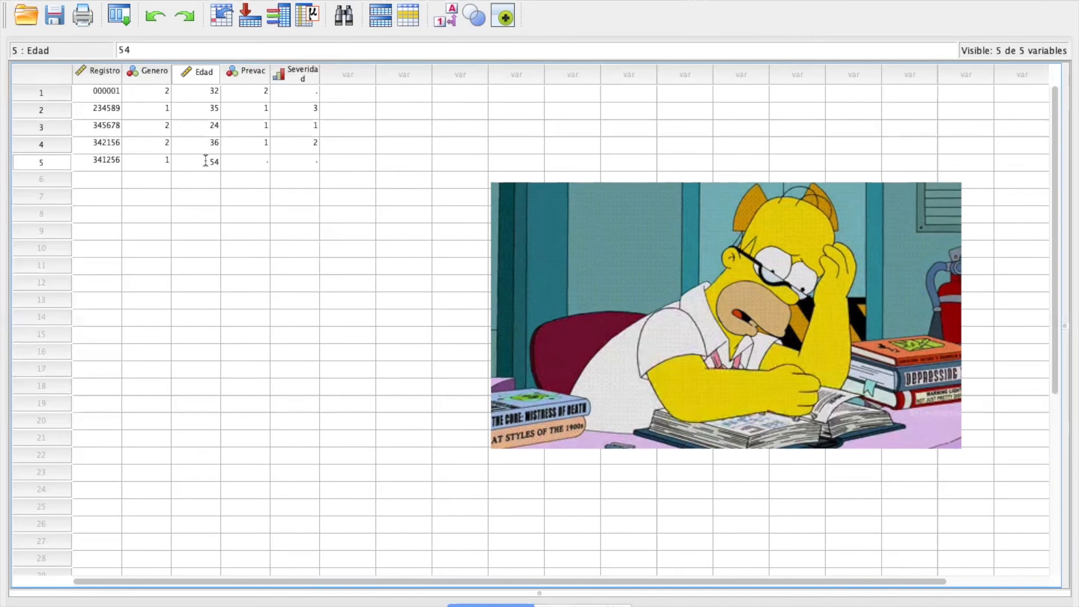
pyautogui.click(244, 162)
pyautogui.write('1')
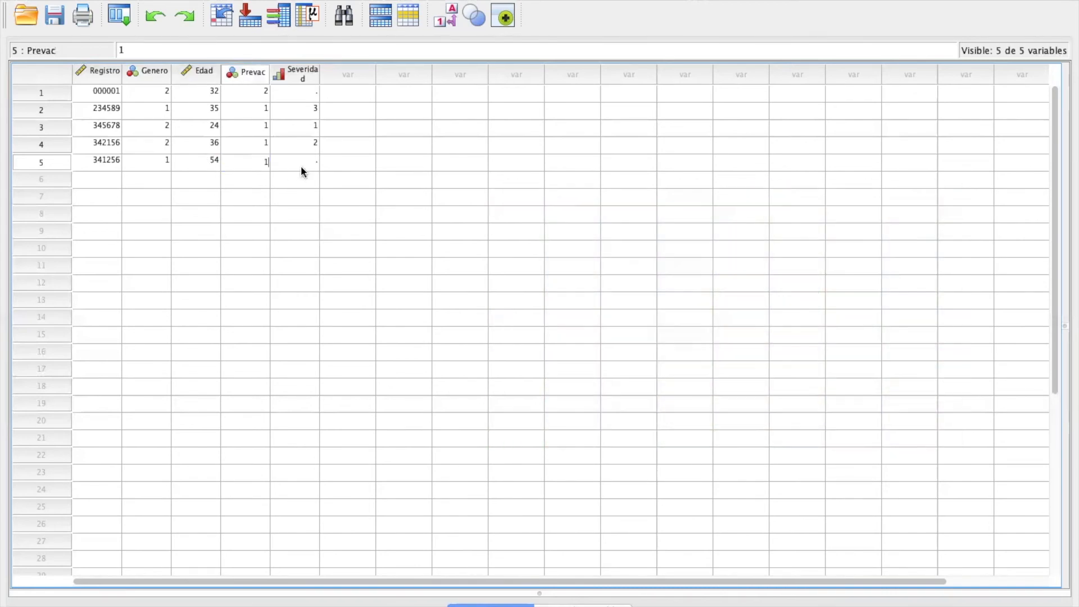
pyautogui.click(301, 167)
pyautogui.write('1')
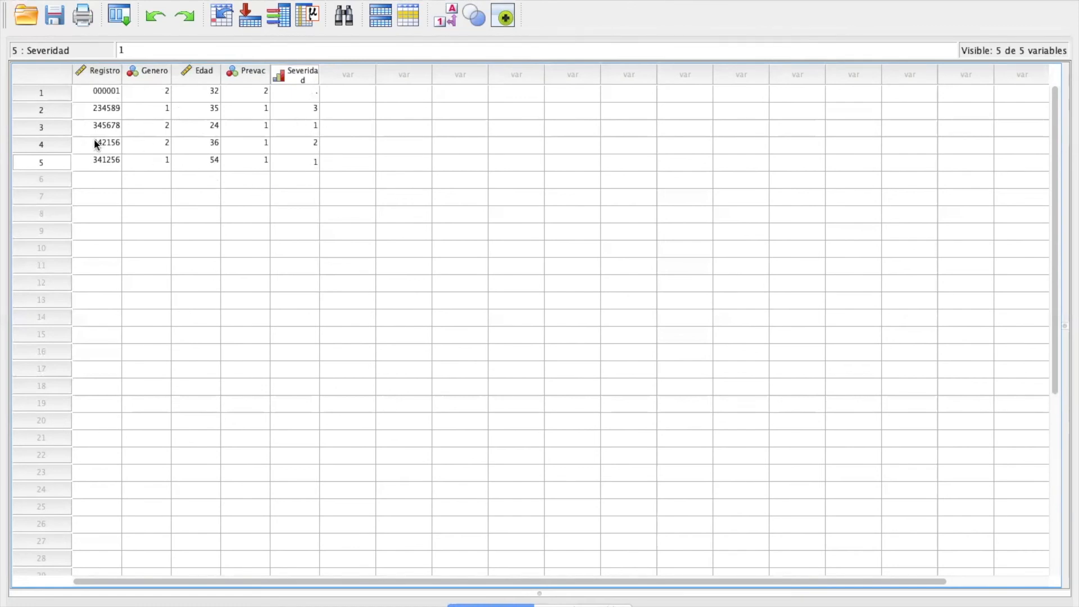
# Step: Widen the Severidad and Prevac columns to fit their text with value labels displayed, and switch the cells back to numeric codes
pyautogui.click(450, 22)
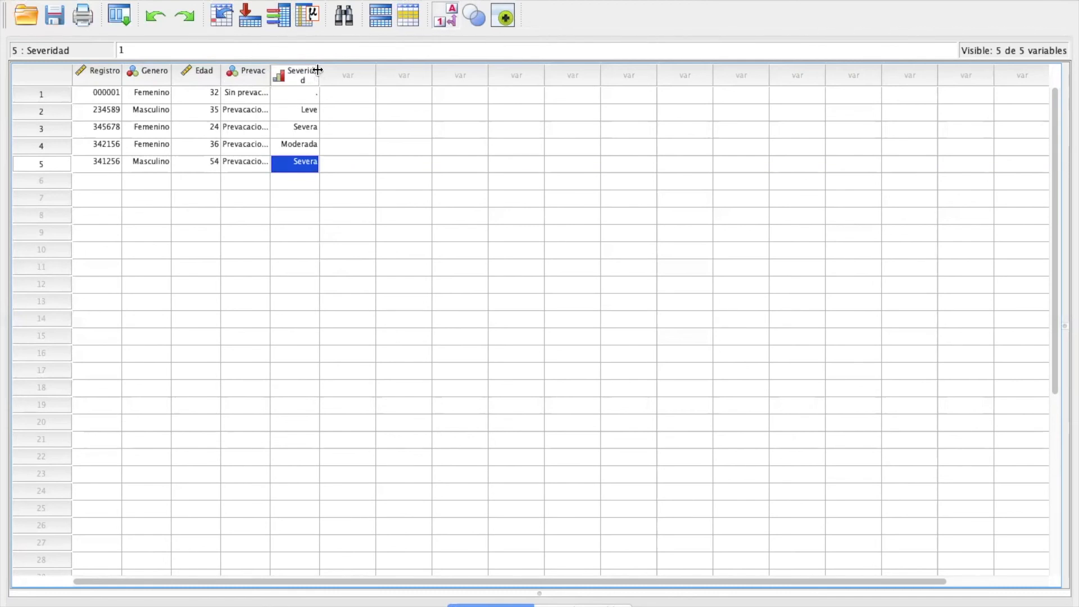
pyautogui.moveTo(319, 72); pyautogui.dragTo(341, 73)
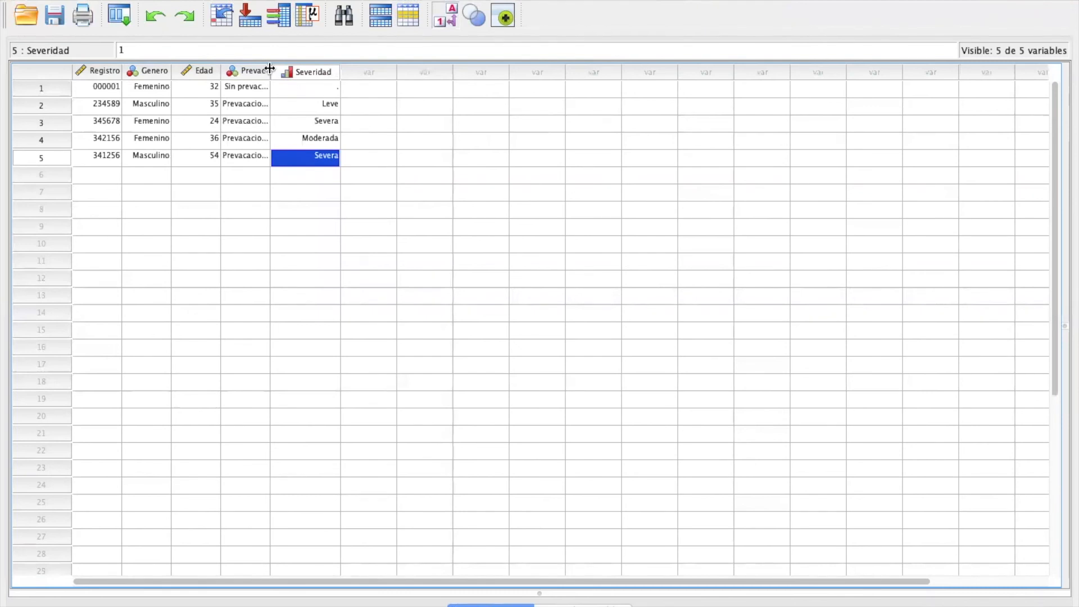
pyautogui.moveTo(269, 69); pyautogui.dragTo(295, 72)
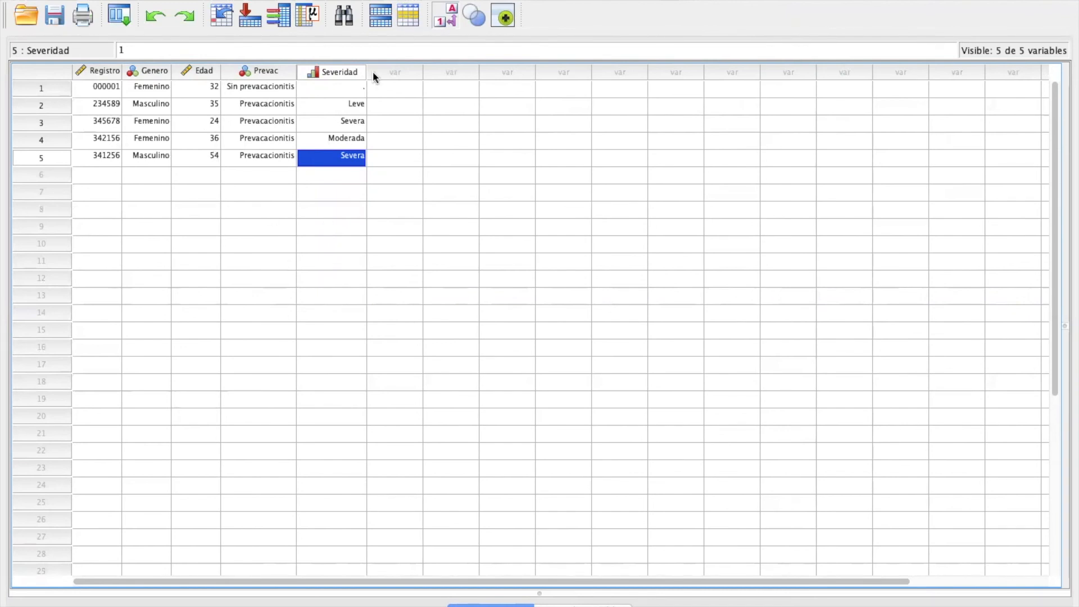
pyautogui.click(444, 18)
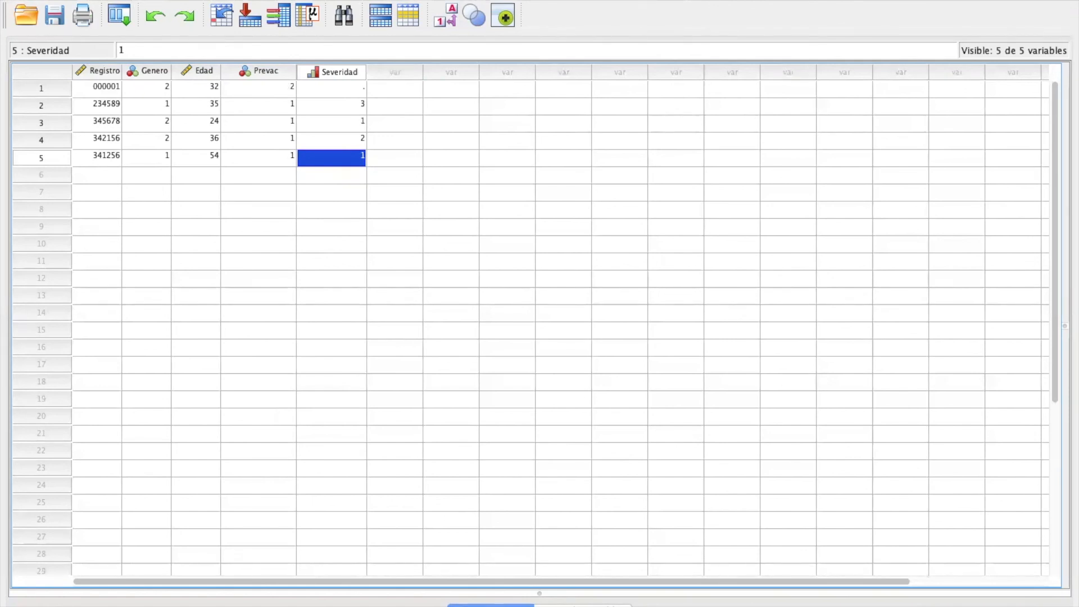
pyautogui.click(149, 0)
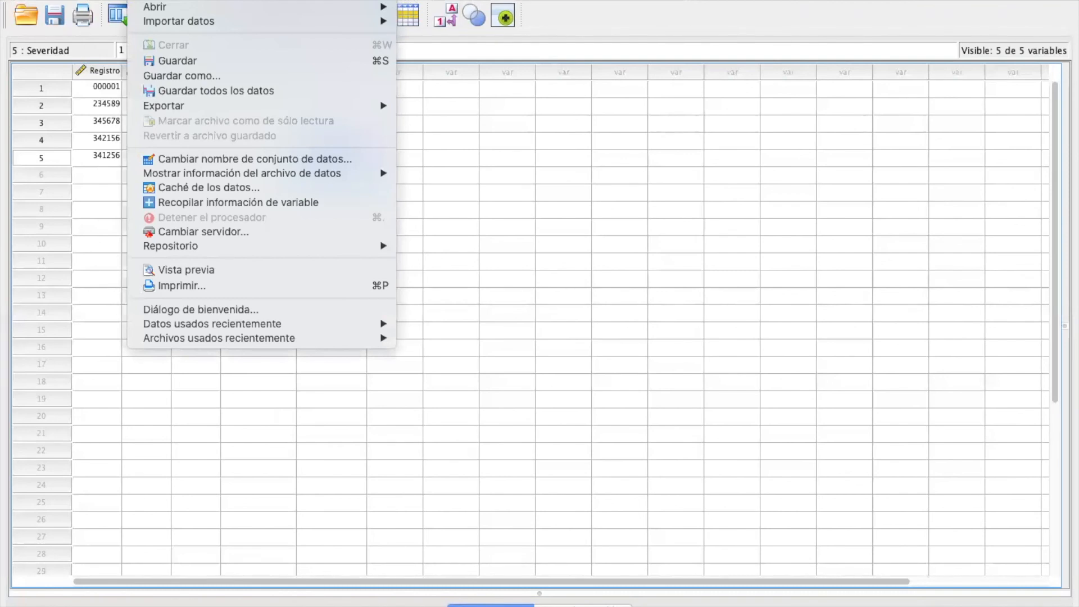
pyautogui.moveTo(195, 0)
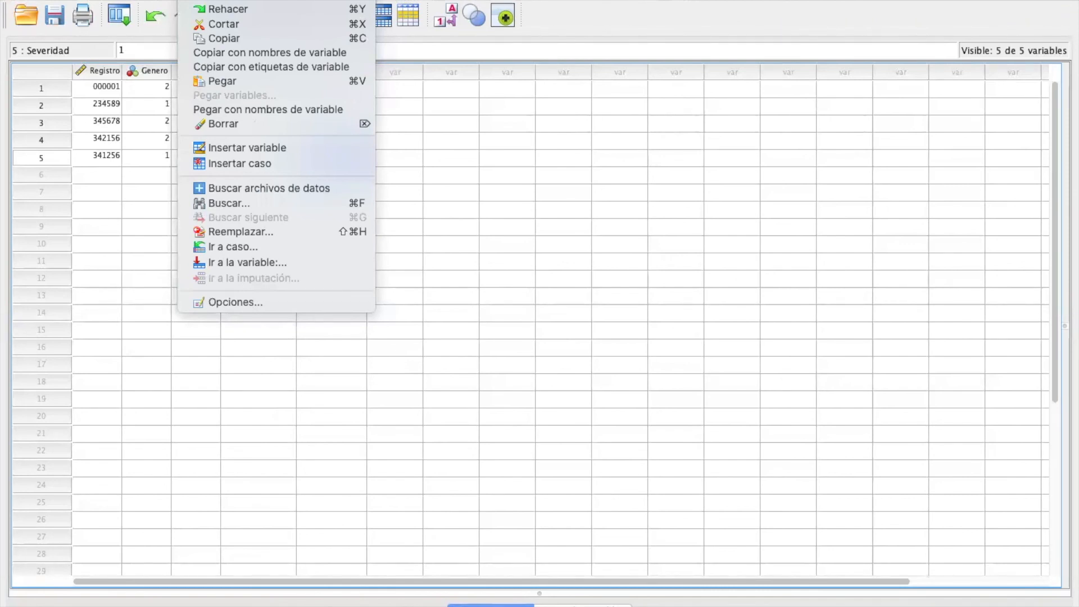
pyautogui.moveTo(232, 0)
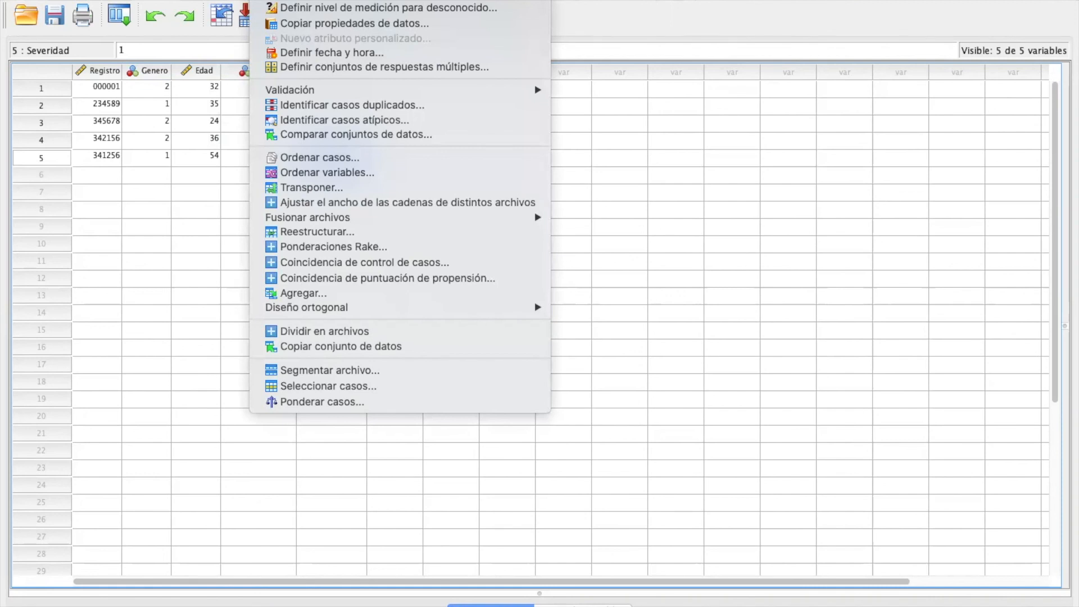
pyautogui.moveTo(319, 0)
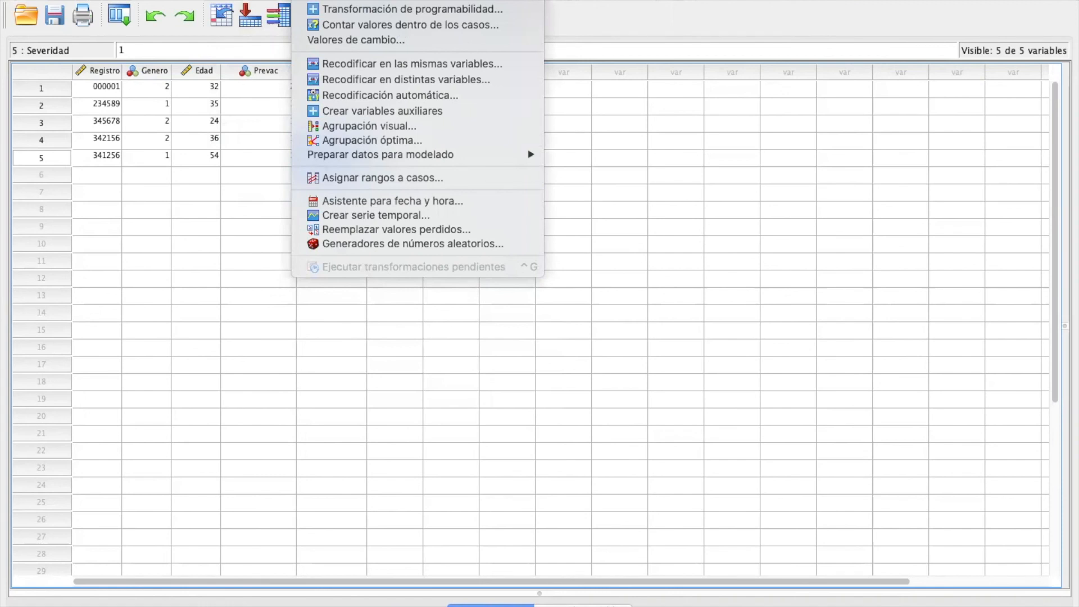
# Step: Run a Frequencies analysis with a frequency table for the variable Genero del paciente, and return to the data editor
pyautogui.moveTo(389, 0)
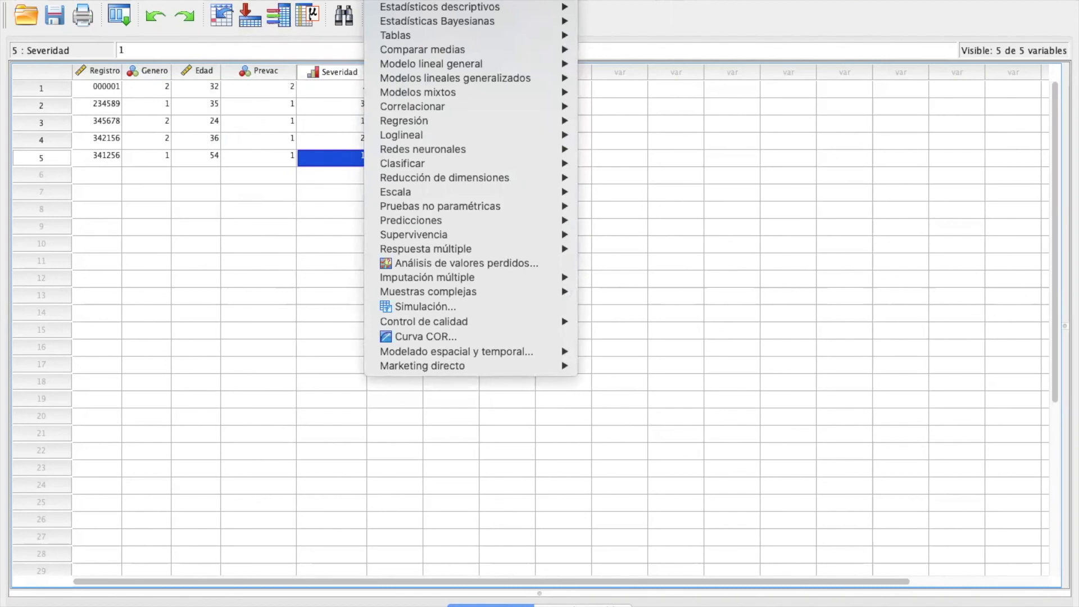
pyautogui.moveTo(568, 10)
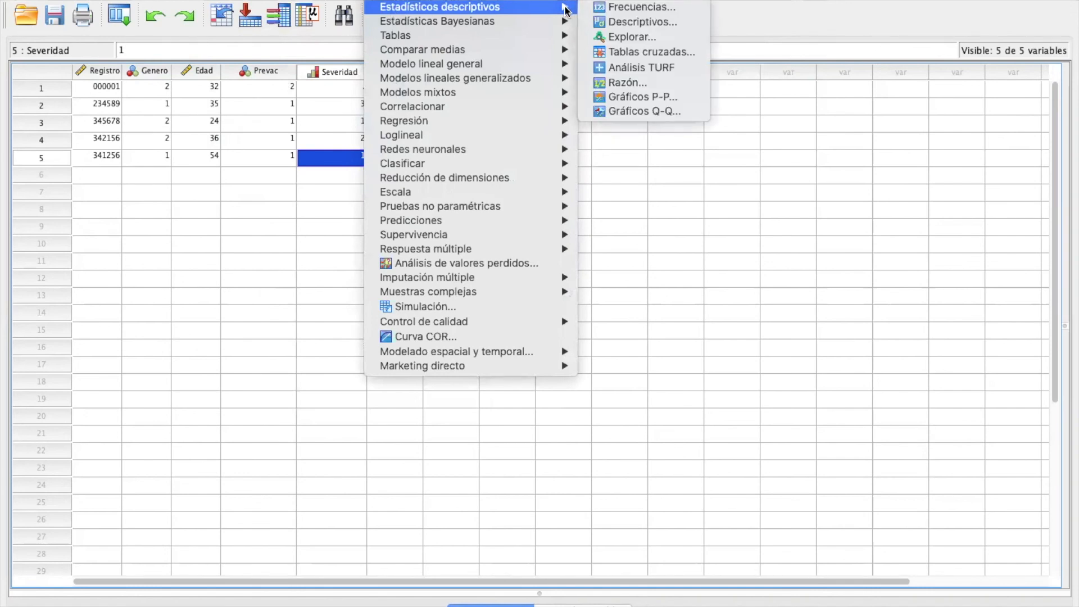
pyautogui.click(622, 7)
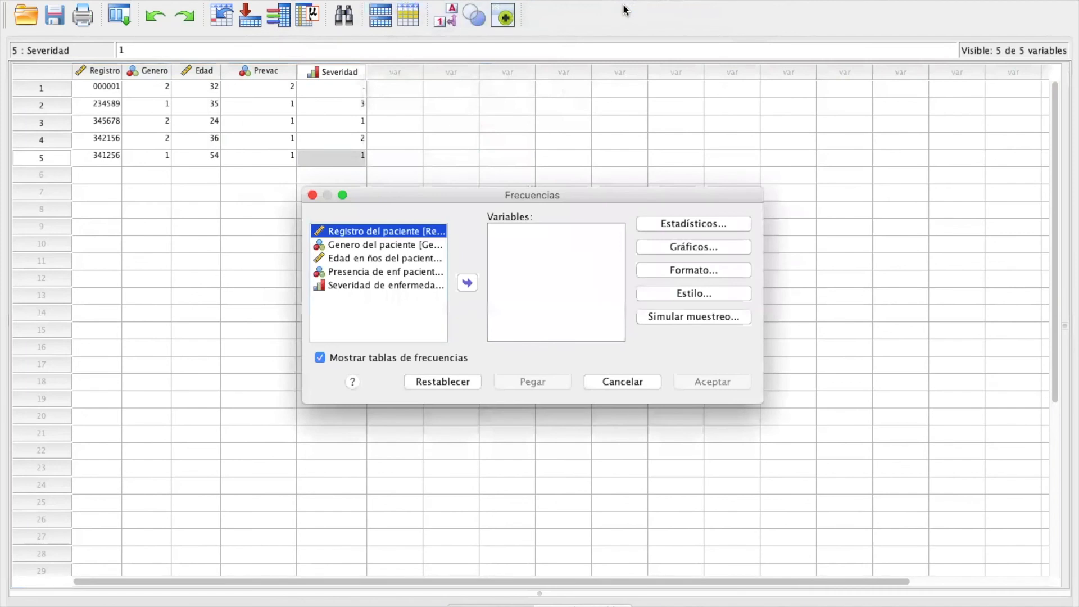
pyautogui.click(390, 244)
pyautogui.click(468, 284)
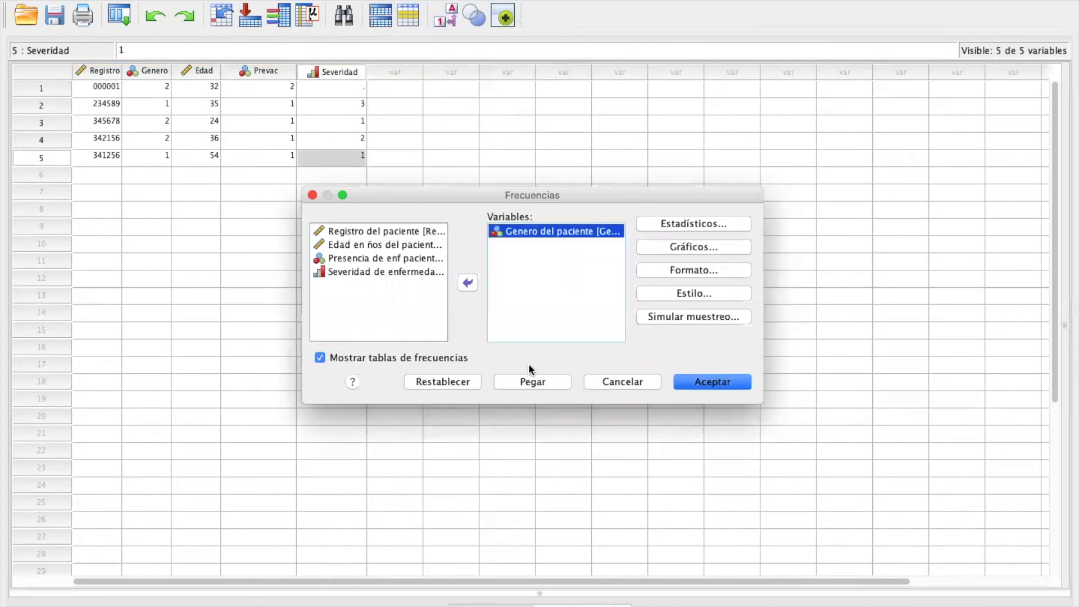
pyautogui.click(703, 381)
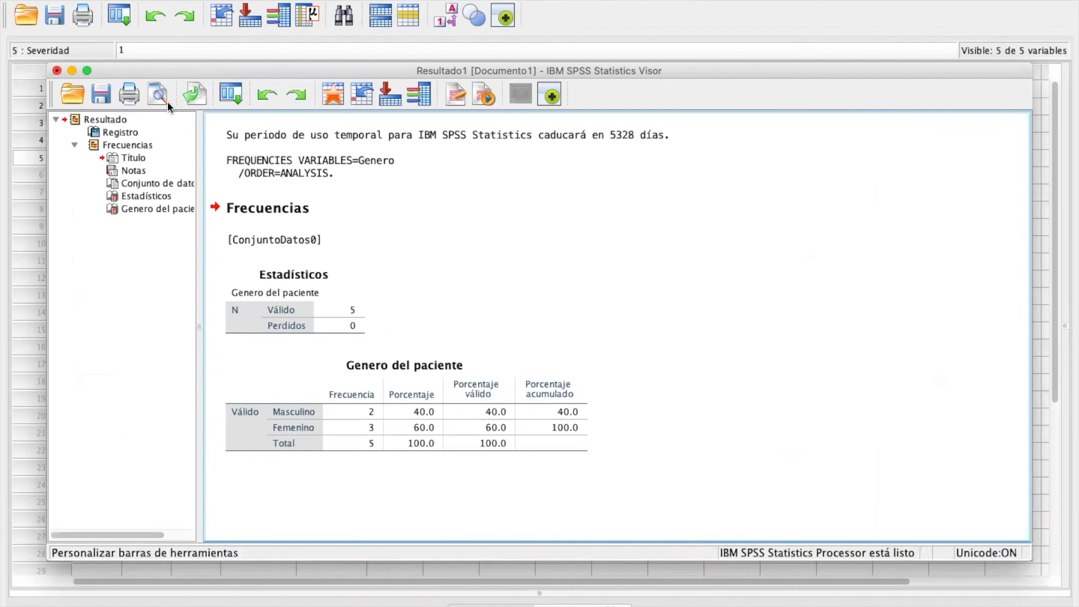
pyautogui.click(562, 19)
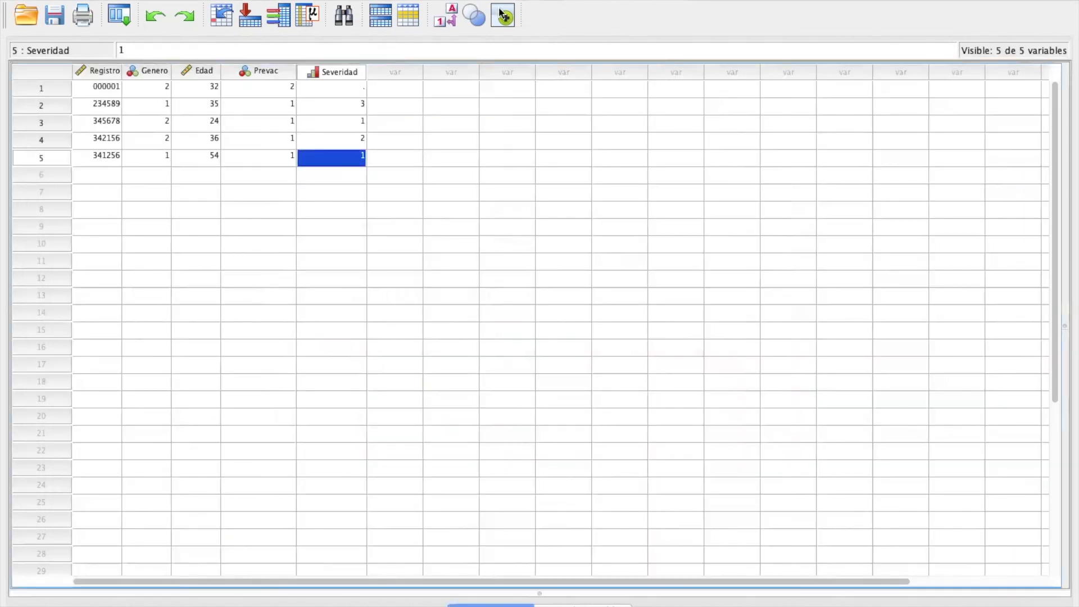
pyautogui.click(390, 0)
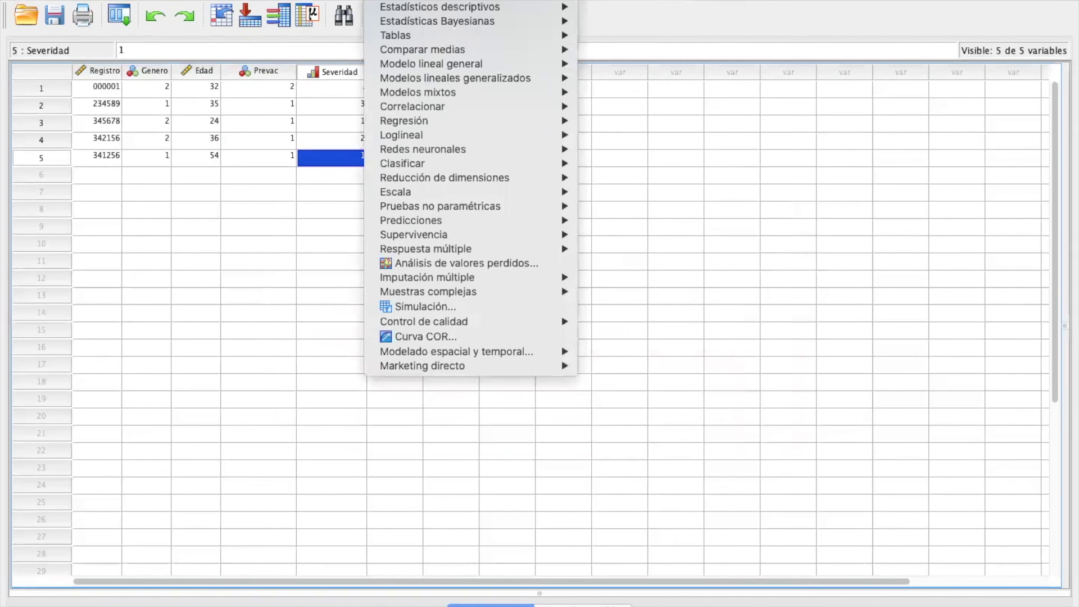
pyautogui.moveTo(401, 33)
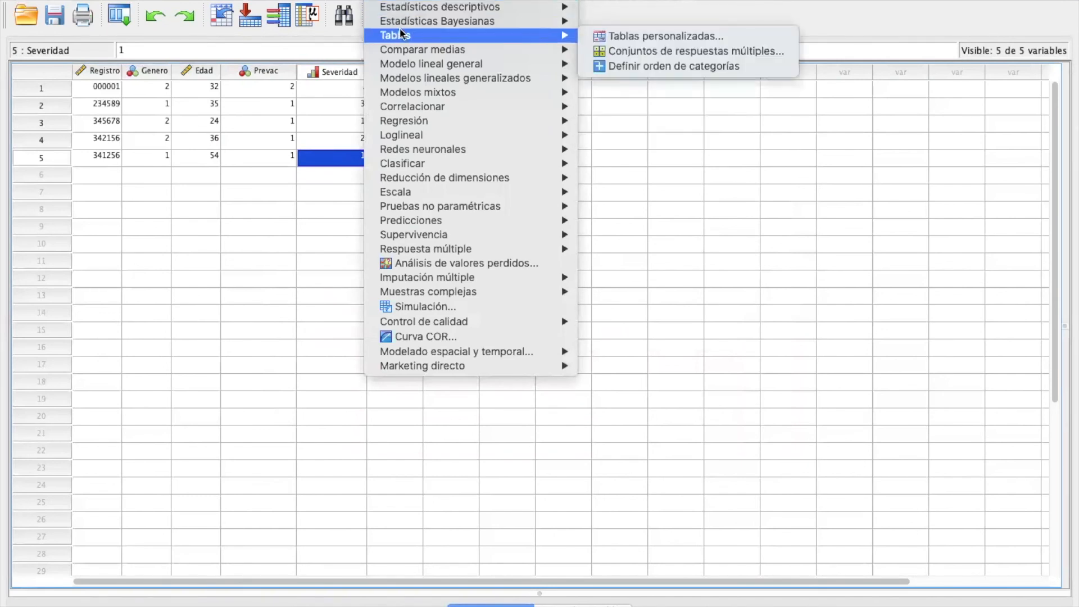
pyautogui.moveTo(437, 1)
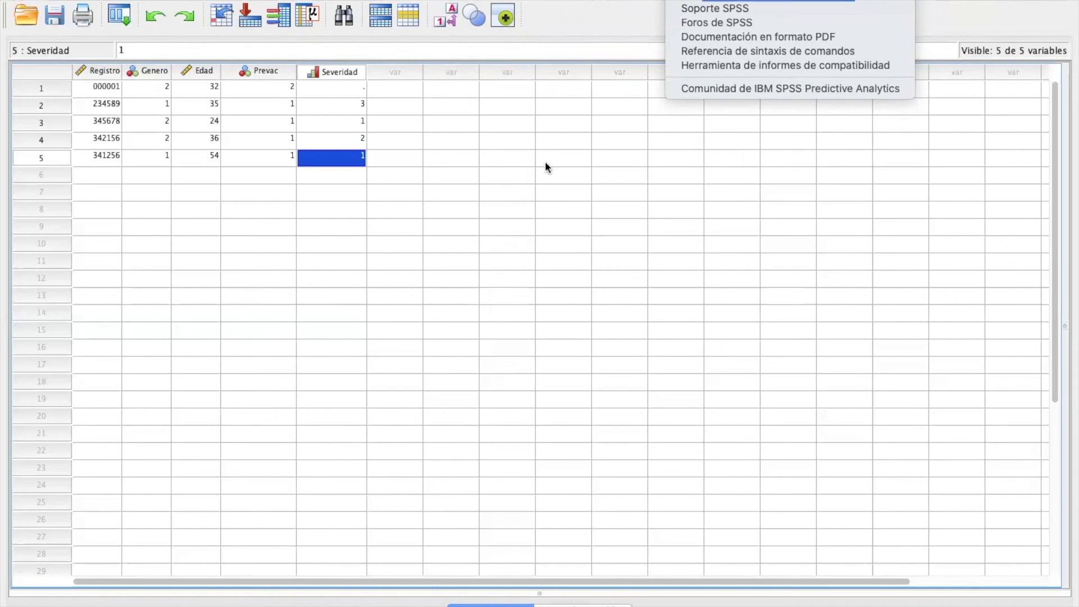
pyautogui.click(88, 85)
pyautogui.click(89, 89)
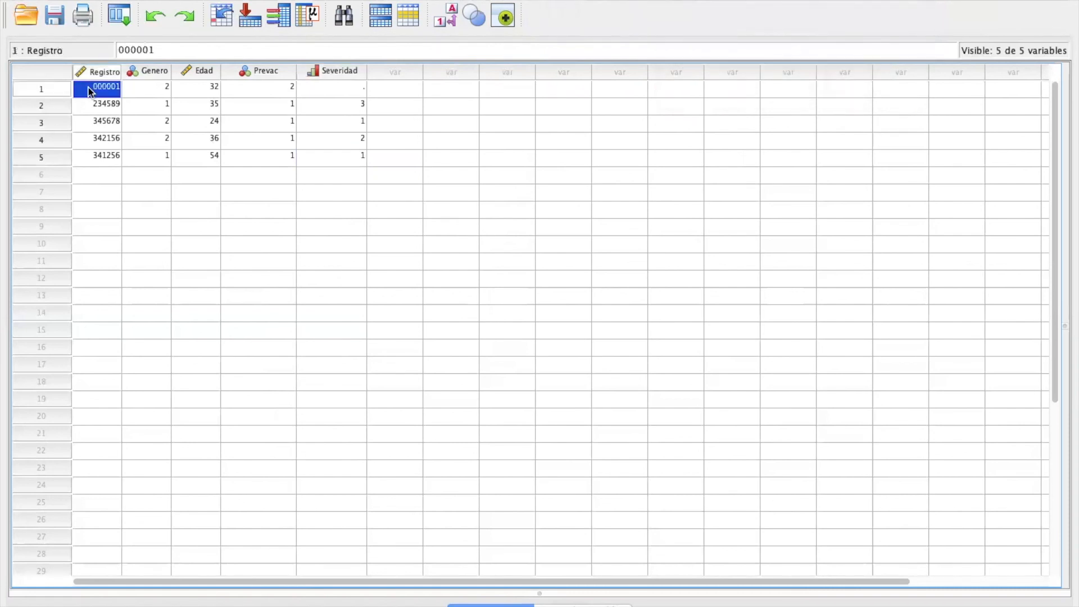